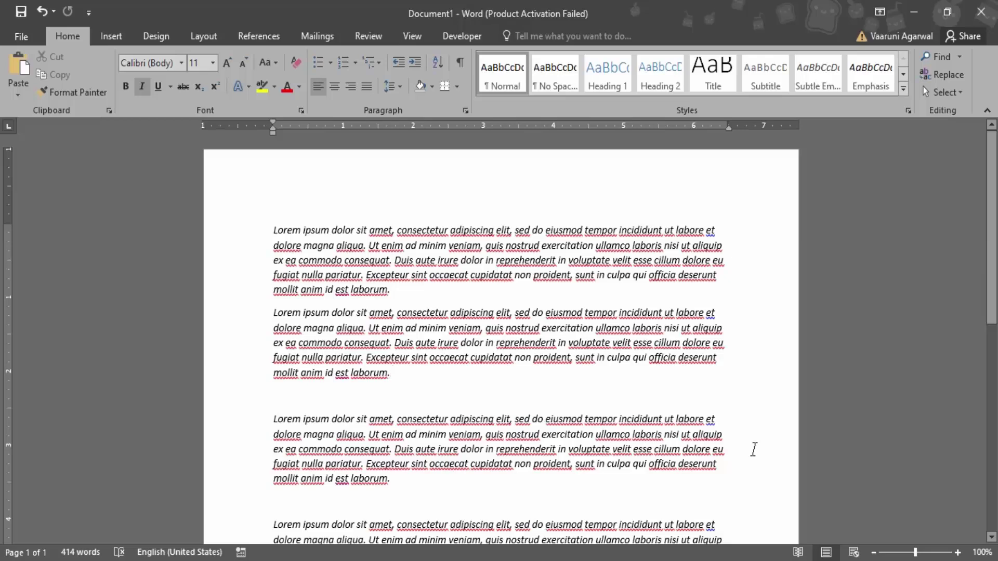
Step: Insert a blank page after the end of the Lorem ipsum text
{"action": "scroll", "coordinate": [416, 421], "scroll_direction": "down", "scroll_amount": 8}
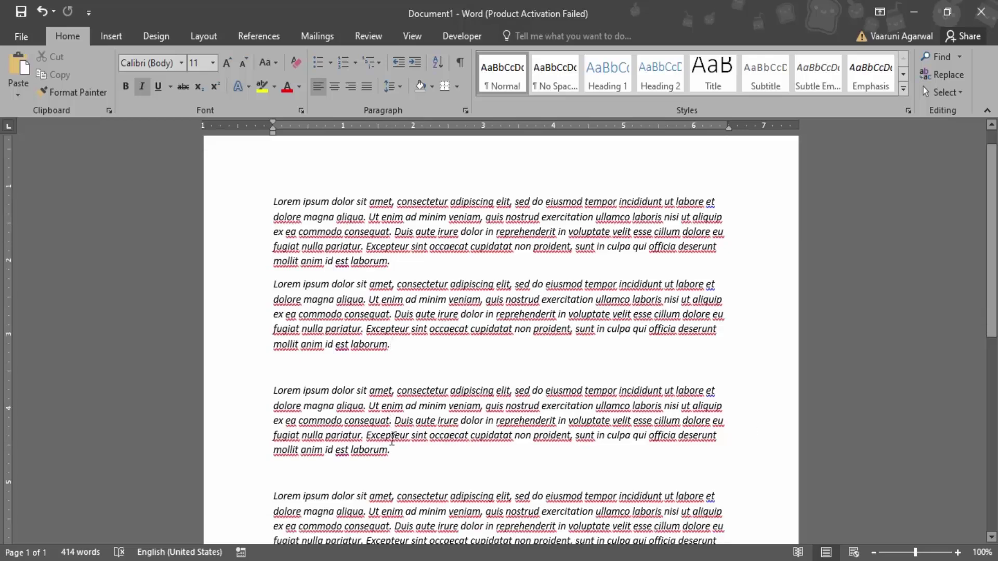
{"action": "scroll", "coordinate": [422, 413], "scroll_direction": "up", "scroll_amount": 9}
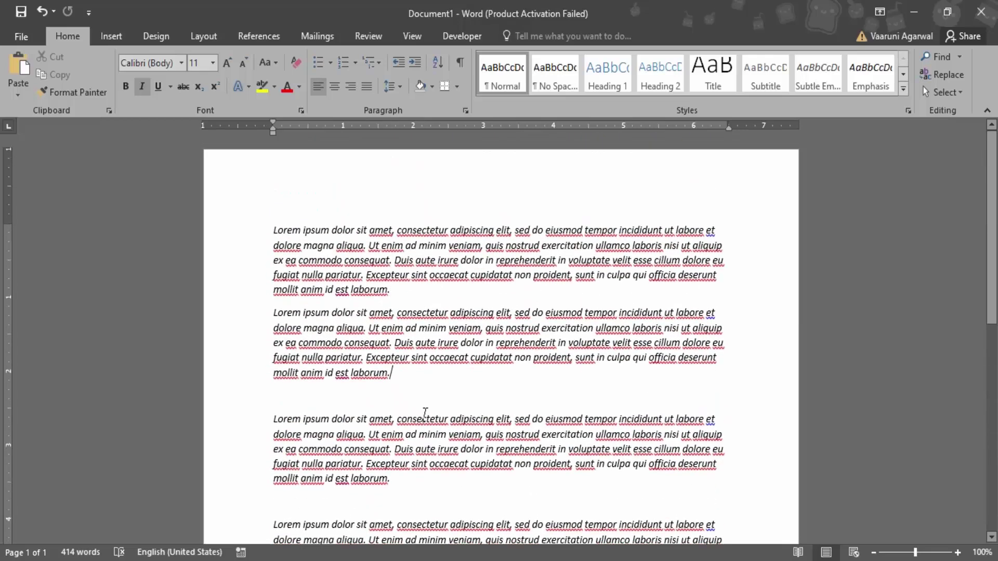
{"action": "scroll", "coordinate": [432, 410], "scroll_direction": "down", "scroll_amount": 7}
{"action": "scroll", "coordinate": [450, 403], "scroll_direction": "down", "scroll_amount": 2}
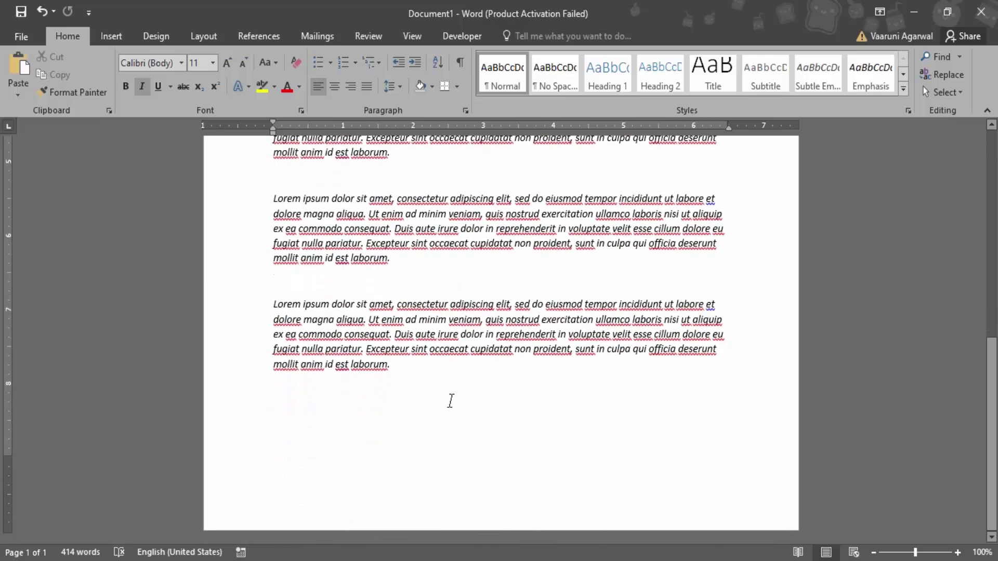
{"action": "left_click_drag", "start_coordinate": [450, 396], "coordinate": [396, 331]}
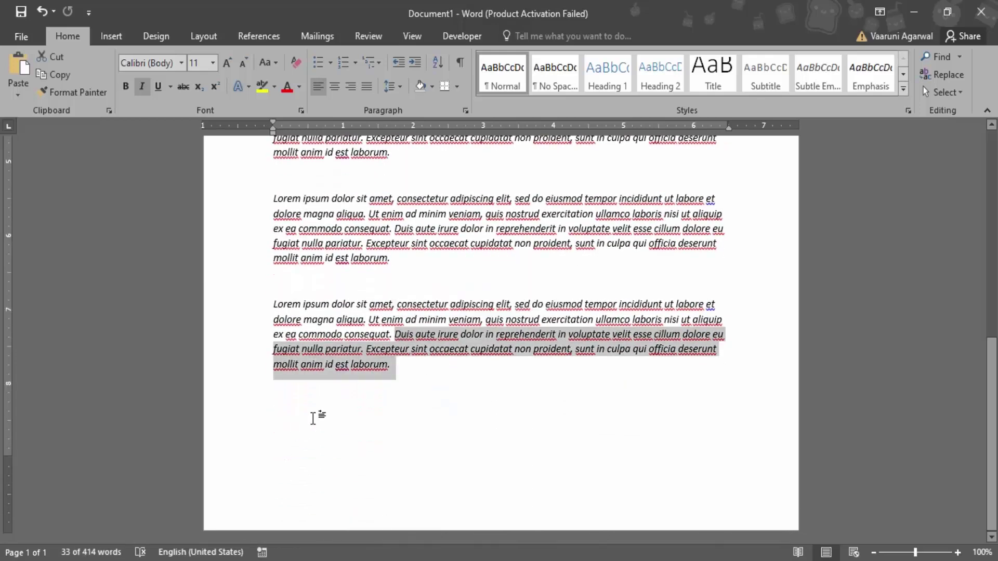
{"action": "left_click", "coordinate": [438, 394]}
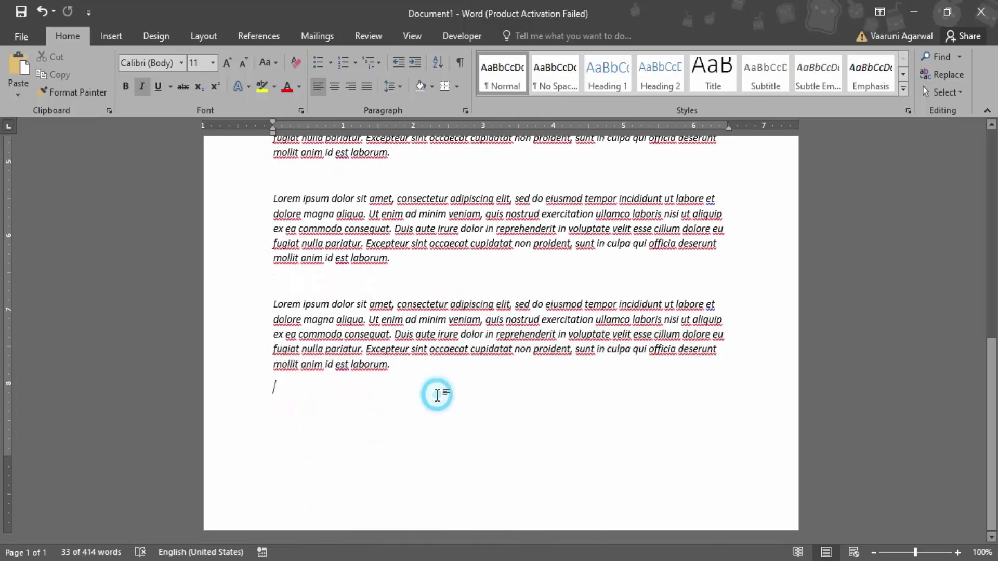
{"action": "left_click", "coordinate": [110, 36]}
{"action": "left_click", "coordinate": [44, 74]}
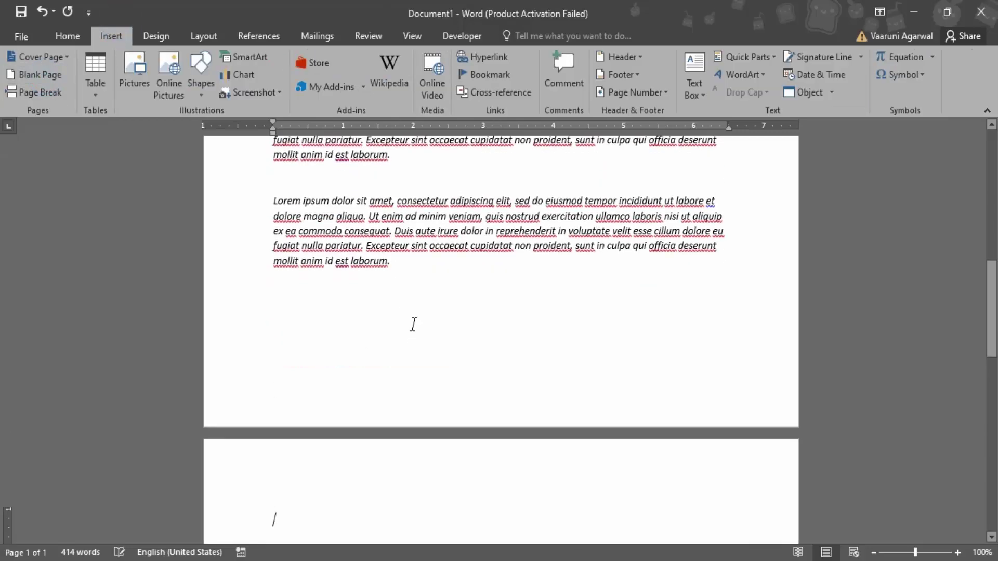
Step: Copy the Lorem ipsum paragraphs and paste them onto page 2, reaching 828 words
{"action": "scroll", "coordinate": [412, 323], "scroll_direction": "up", "scroll_amount": 2}
{"action": "left_click_drag", "start_coordinate": [397, 330], "coordinate": [252, 204]}
{"action": "key", "text": "ctrl+c"}
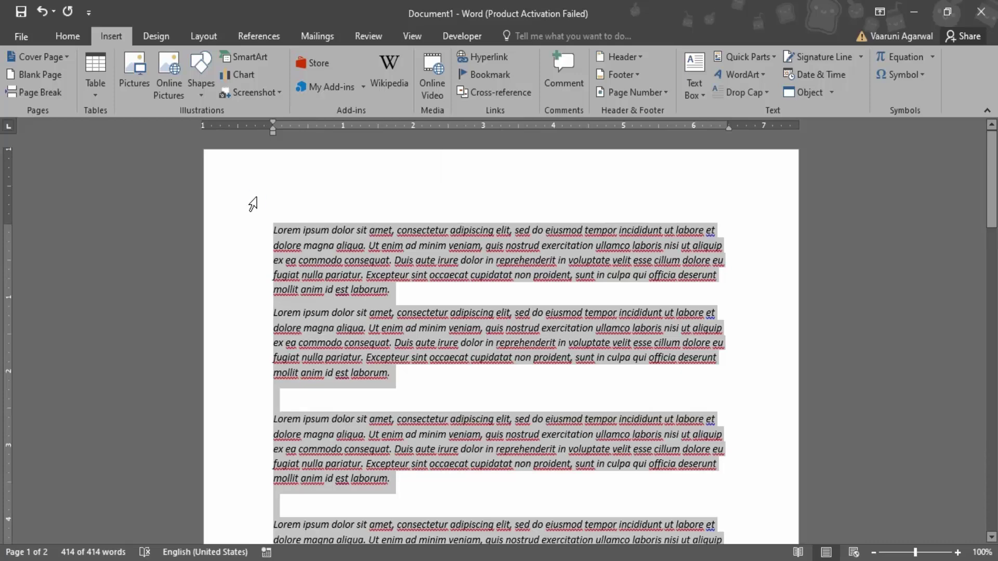
{"action": "scroll", "coordinate": [330, 171], "scroll_direction": "down", "scroll_amount": 12}
{"action": "left_click", "coordinate": [374, 259]}
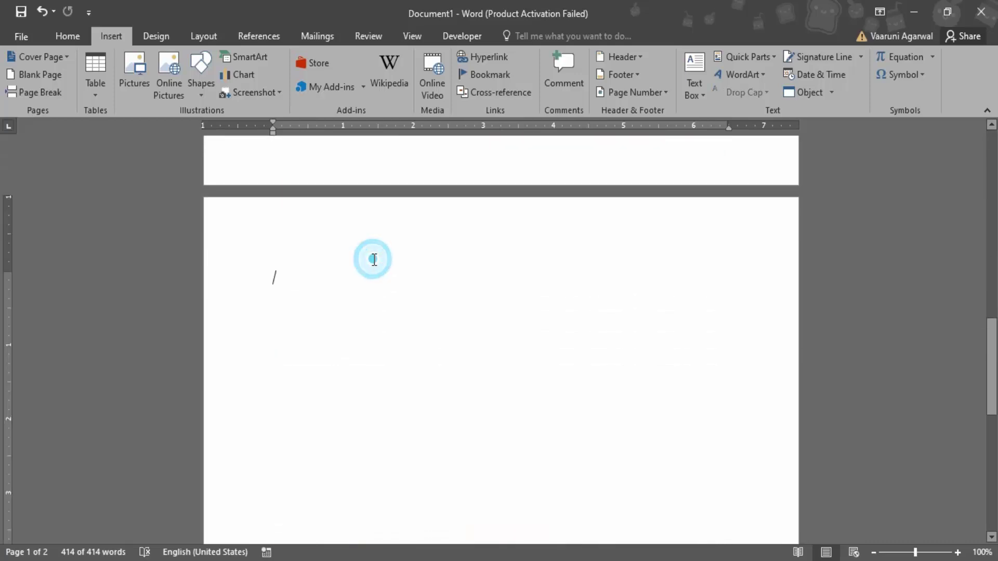
{"action": "key", "text": "ctrl+v"}
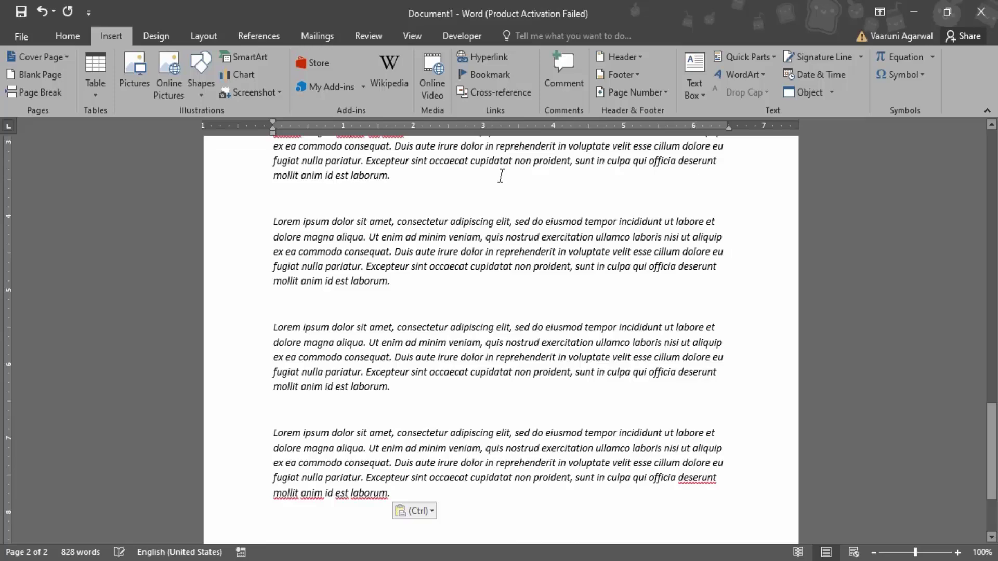
{"action": "scroll", "coordinate": [586, 379], "scroll_direction": "up", "scroll_amount": 5}
{"action": "scroll", "coordinate": [586, 379], "scroll_direction": "down", "scroll_amount": 6}
{"action": "scroll", "coordinate": [586, 374], "scroll_direction": "up", "scroll_amount": 15}
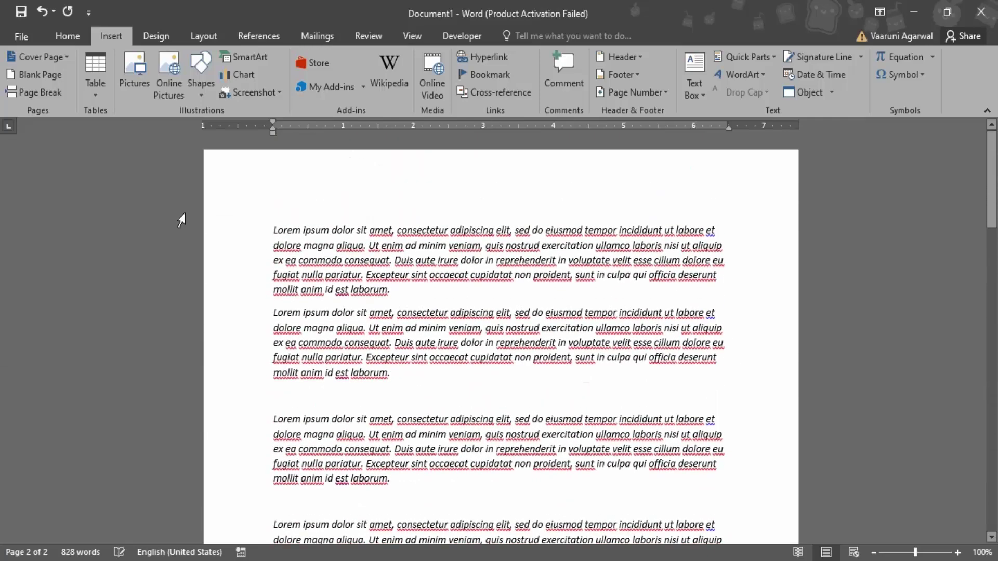
Step: Apply Continuous line numbering from the Layout tab, starting at the first paragraph
{"action": "left_click", "coordinate": [295, 191]}
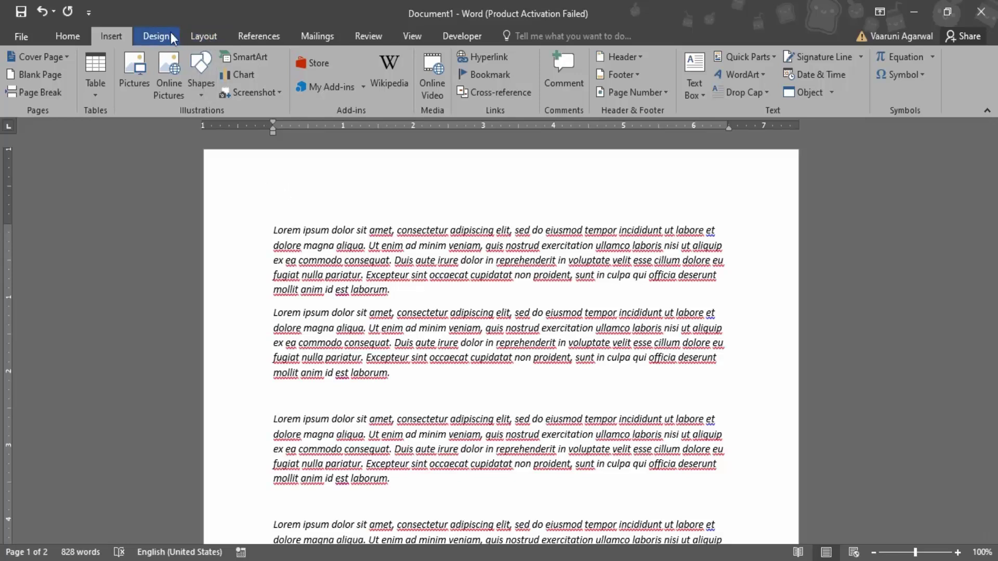
{"action": "left_click", "coordinate": [195, 37]}
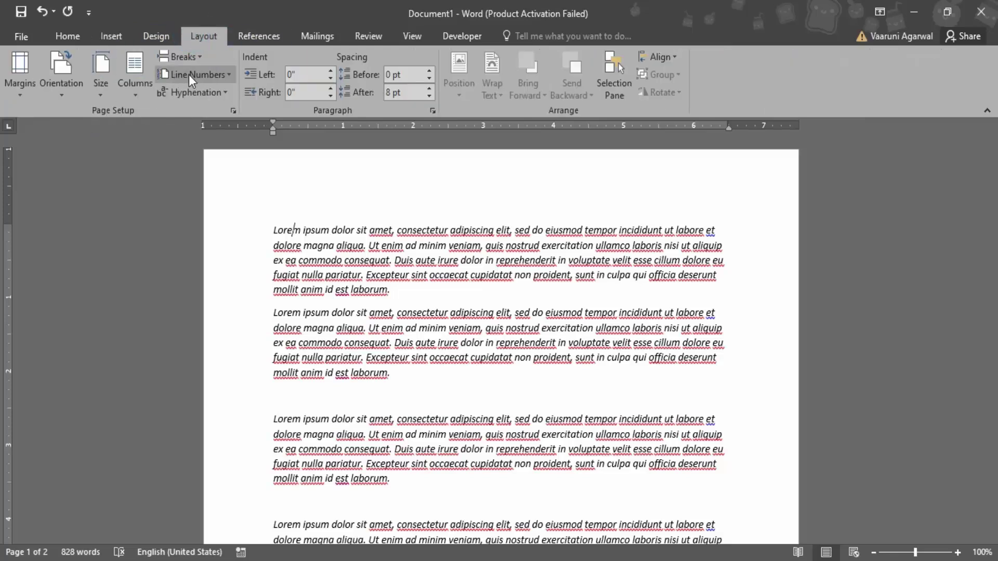
{"action": "left_click", "coordinate": [221, 76]}
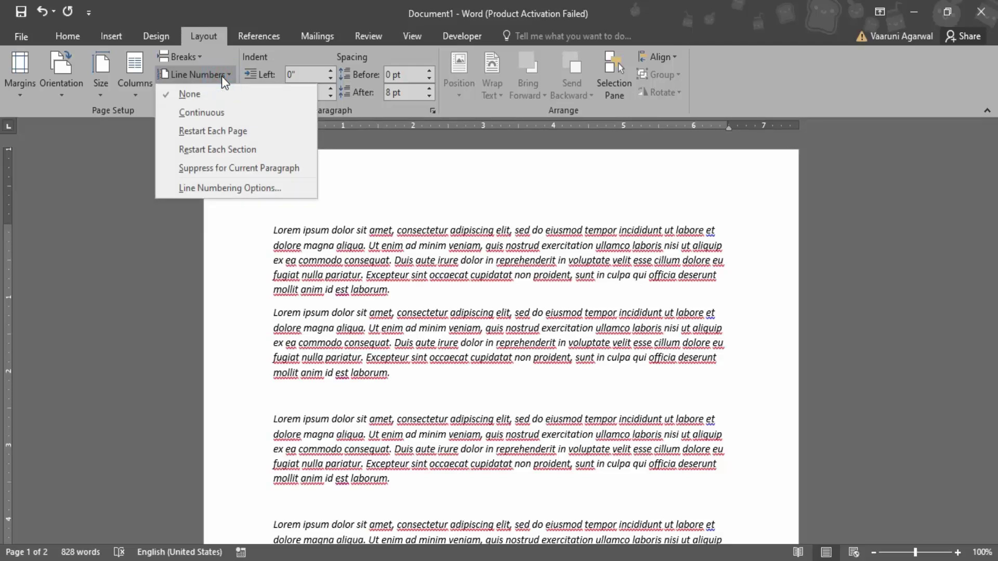
{"action": "left_click", "coordinate": [227, 111]}
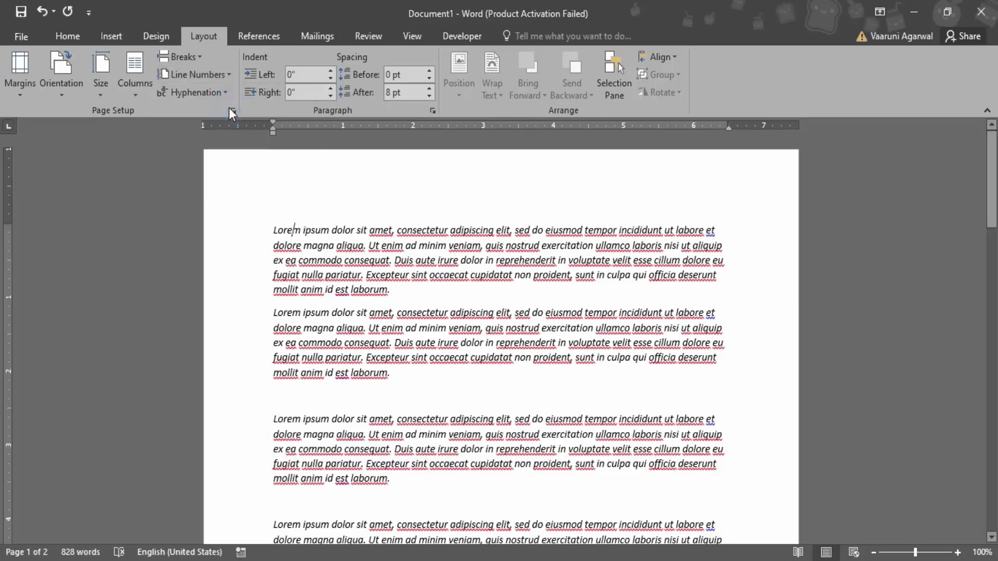
Step: Delete the empty lines 35 and 36 at the end of page 1
{"action": "scroll", "coordinate": [271, 243], "scroll_direction": "down", "scroll_amount": 5}
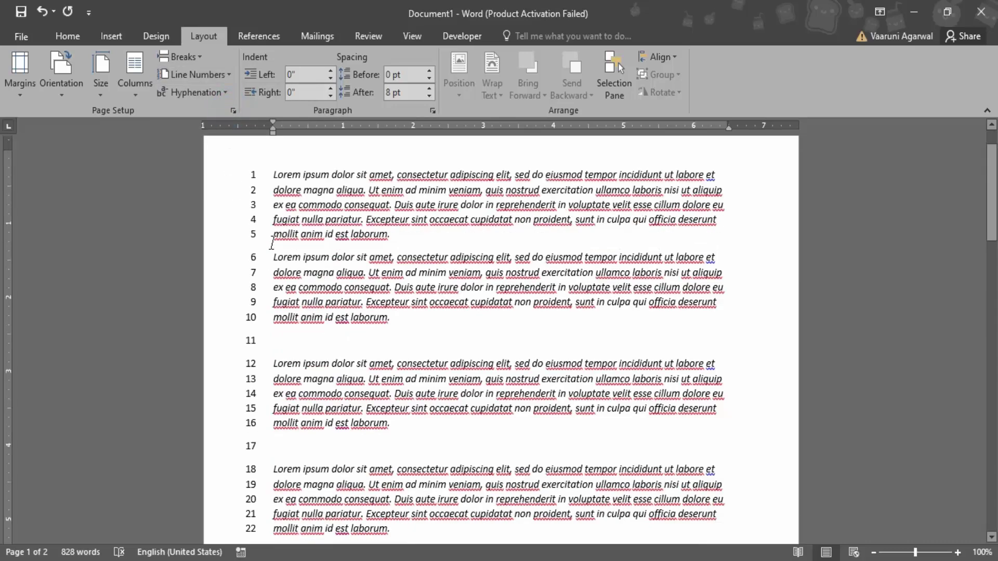
{"action": "scroll", "coordinate": [271, 243], "scroll_direction": "down", "scroll_amount": 7}
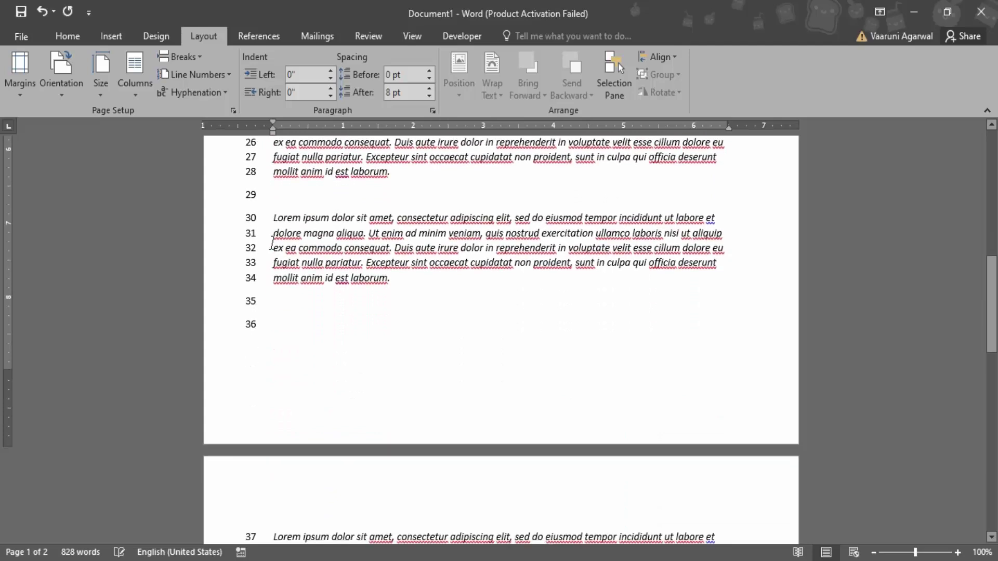
{"action": "left_click", "coordinate": [271, 251]}
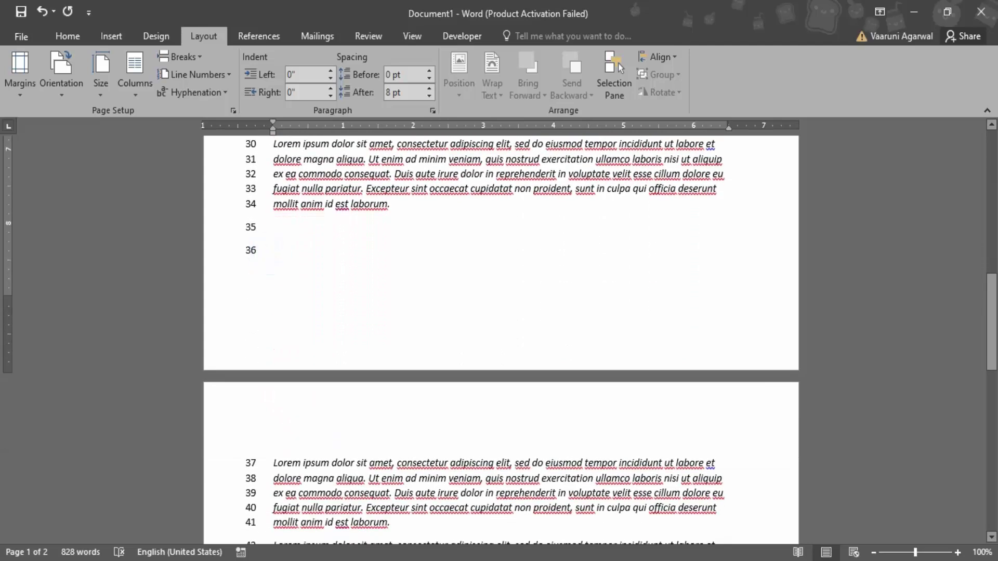
{"action": "key", "text": "BackSpace"}
{"action": "key", "text": "BackSpace"}
Step: Check that the empty lines 29, 23, 17 and 11 are counted in the numbering
{"action": "scroll", "coordinate": [272, 294], "scroll_direction": "up", "scroll_amount": 2}
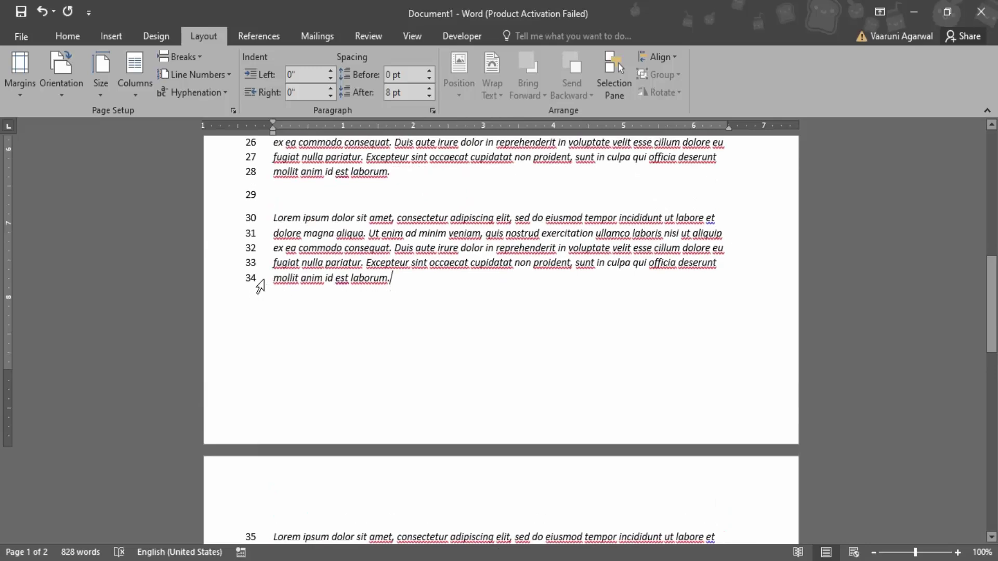
{"action": "left_click", "coordinate": [280, 193]}
{"action": "scroll", "coordinate": [326, 199], "scroll_direction": "up", "scroll_amount": 3}
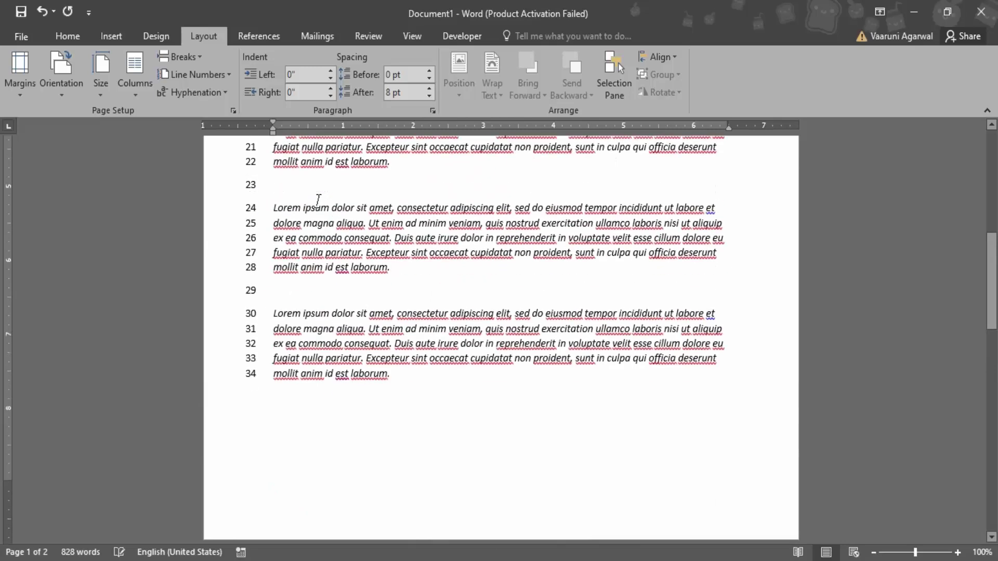
{"action": "left_click", "coordinate": [276, 198]}
{"action": "scroll", "coordinate": [322, 217], "scroll_direction": "up", "scroll_amount": 4}
{"action": "left_click", "coordinate": [271, 238]}
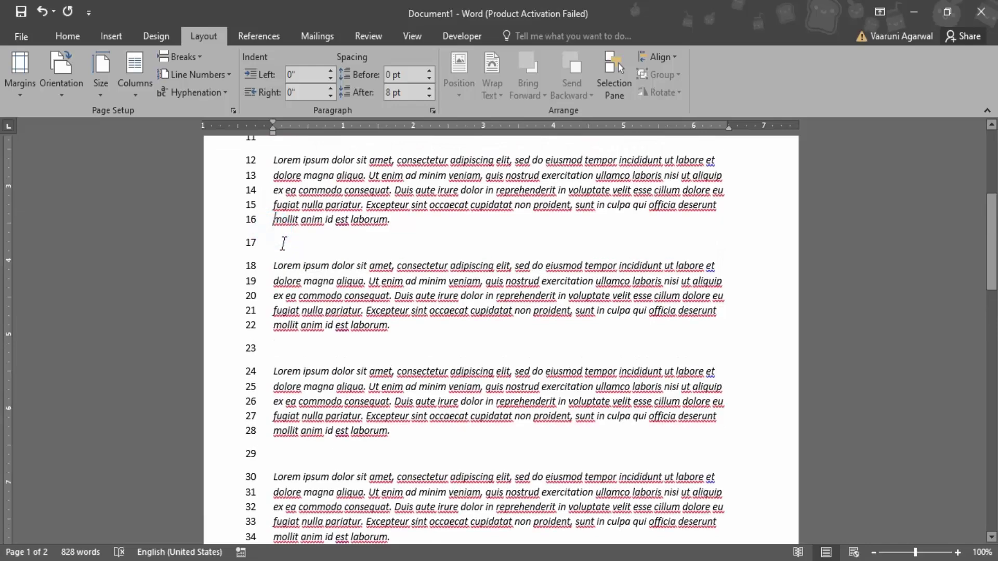
{"action": "scroll", "coordinate": [271, 238], "scroll_direction": "up", "scroll_amount": 4}
{"action": "left_click", "coordinate": [273, 285]}
Step: Delete the empty final line 69 and review the numbering, with page 2 starting at 35
{"action": "scroll", "coordinate": [333, 299], "scroll_direction": "down", "scroll_amount": 10}
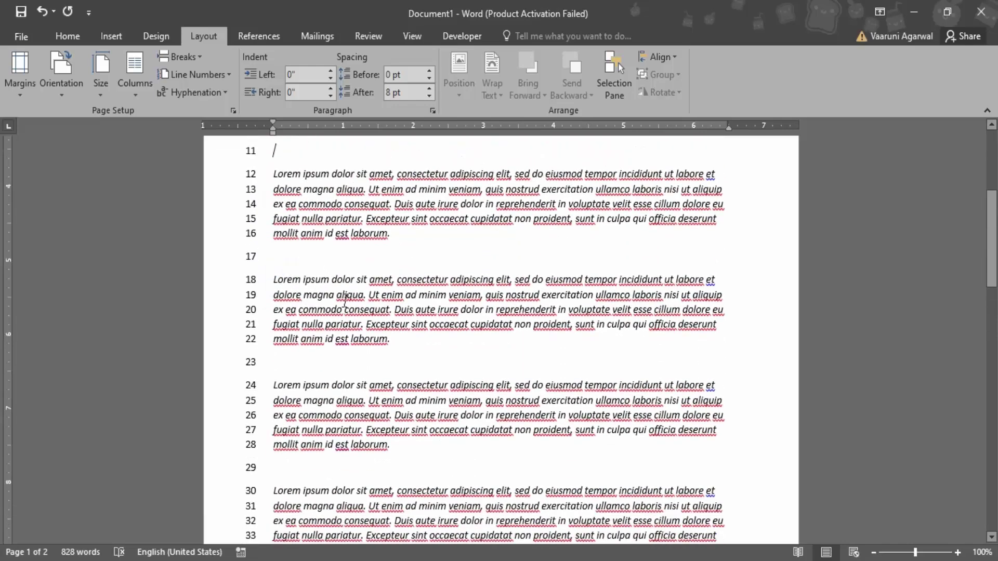
{"action": "scroll", "coordinate": [263, 289], "scroll_direction": "down", "scroll_amount": 1}
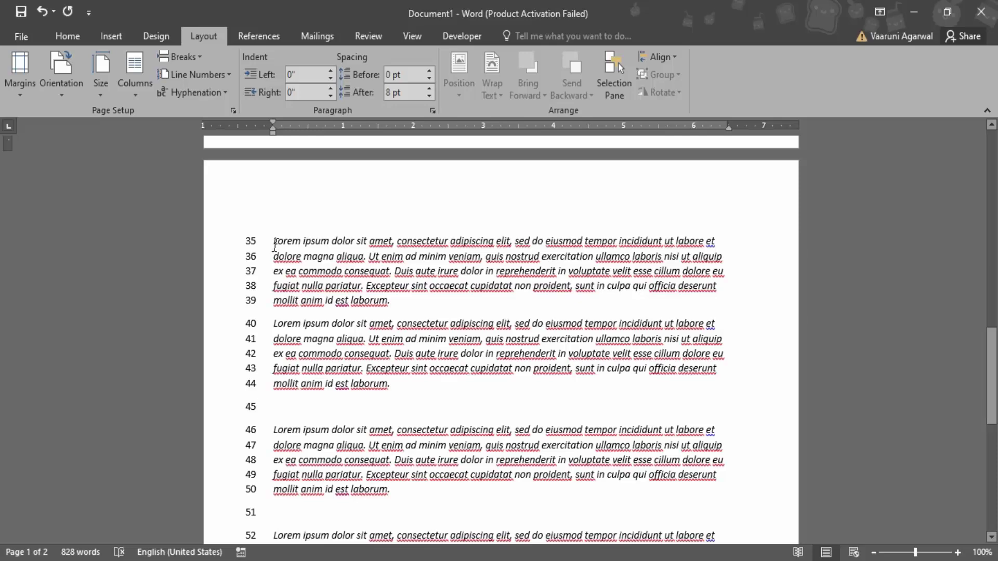
{"action": "scroll", "coordinate": [274, 245], "scroll_direction": "down", "scroll_amount": 9}
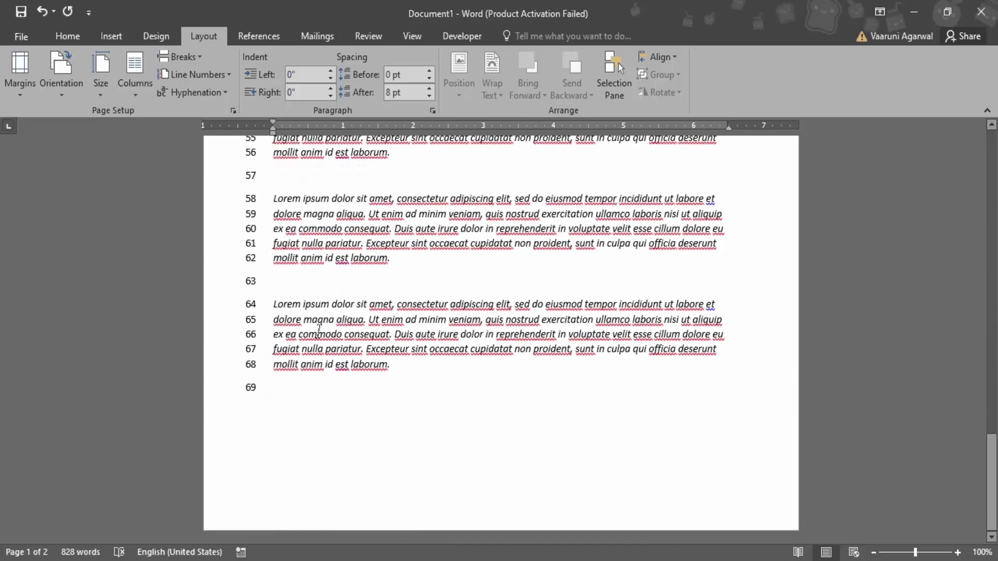
{"action": "left_click", "coordinate": [263, 383]}
{"action": "key", "text": "BackSpace"}
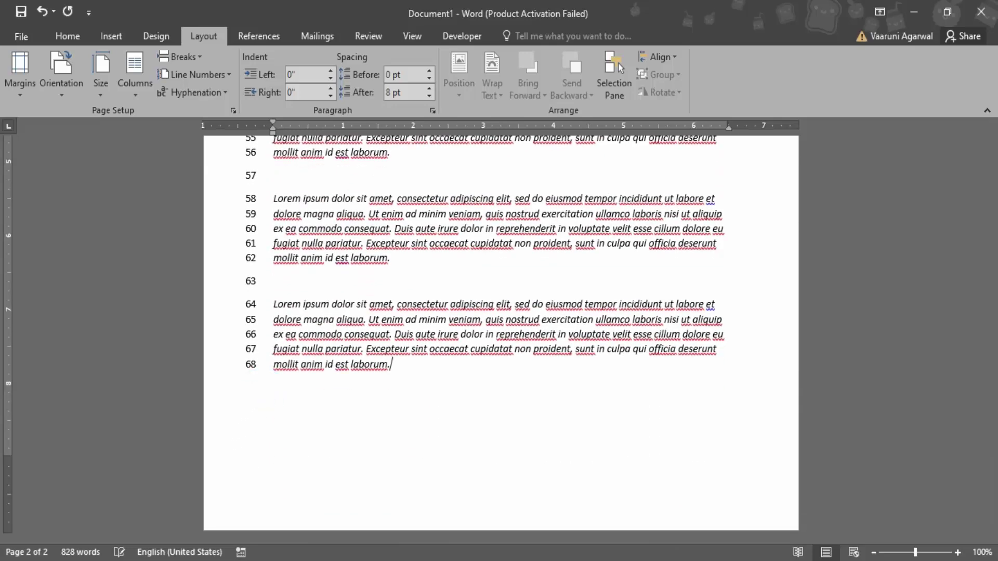
{"action": "scroll", "coordinate": [384, 363], "scroll_direction": "up", "scroll_amount": 12}
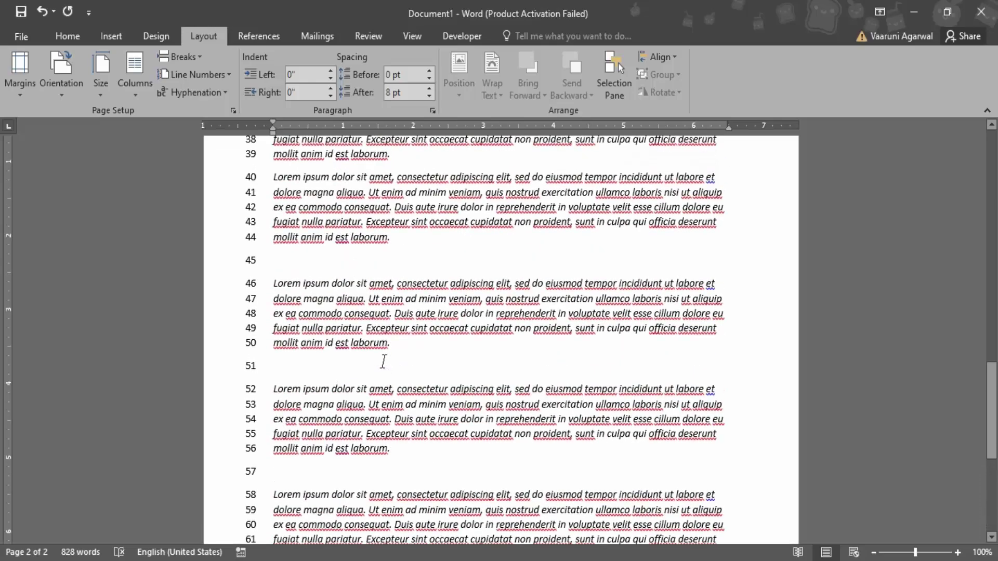
{"action": "scroll", "coordinate": [319, 363], "scroll_direction": "down", "scroll_amount": 6}
{"action": "scroll", "coordinate": [319, 337], "scroll_direction": "up", "scroll_amount": 7}
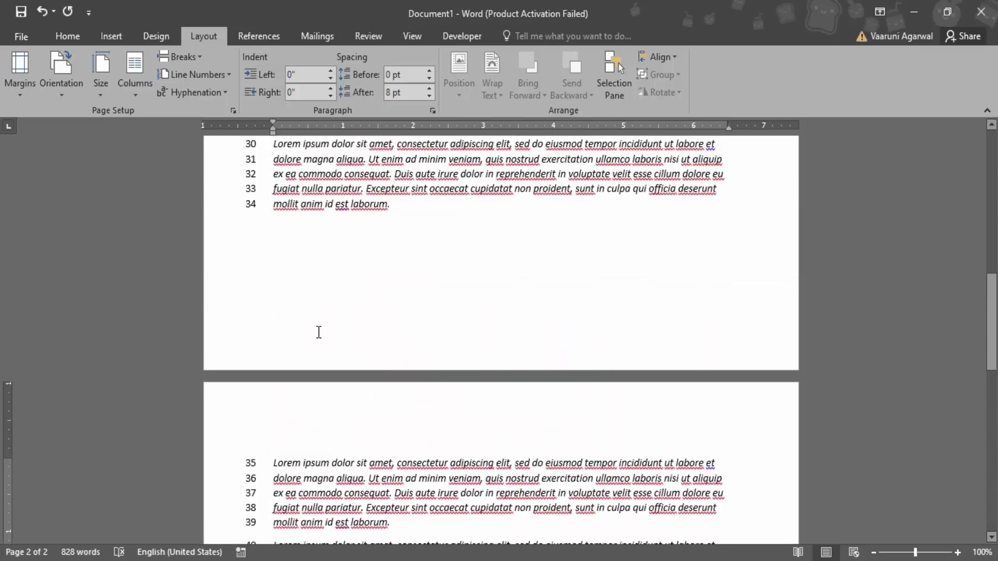
{"action": "scroll", "coordinate": [258, 380], "scroll_direction": "down", "scroll_amount": 13}
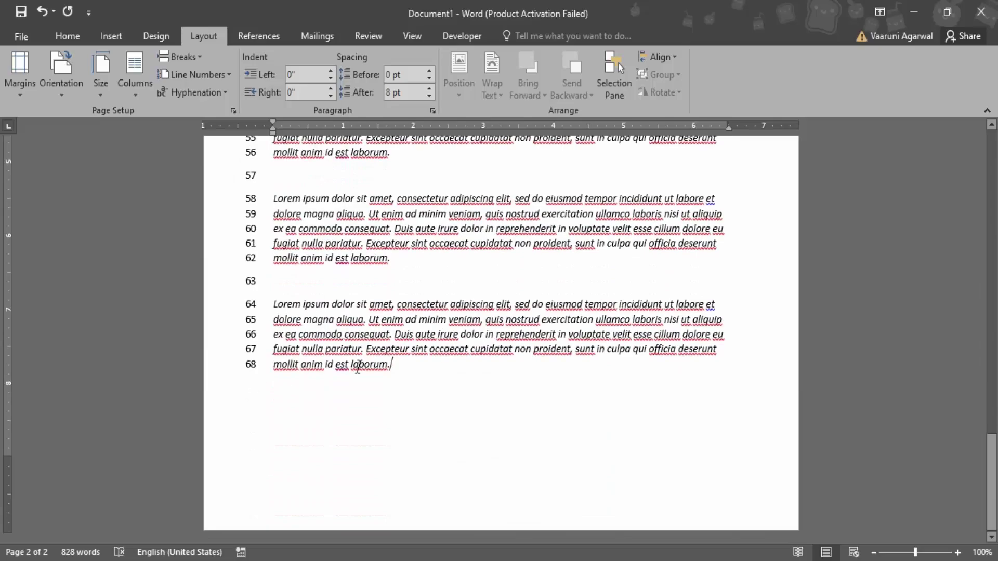
{"action": "scroll", "coordinate": [359, 367], "scroll_direction": "up", "scroll_amount": 7}
{"action": "scroll", "coordinate": [358, 367], "scroll_direction": "up", "scroll_amount": 15}
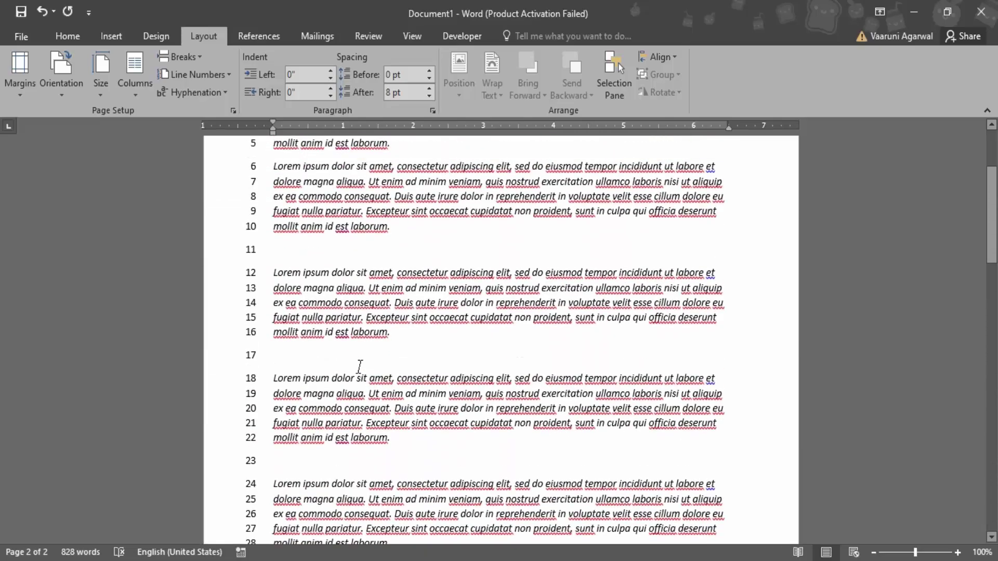
{"action": "scroll", "coordinate": [359, 367], "scroll_direction": "down", "scroll_amount": 11}
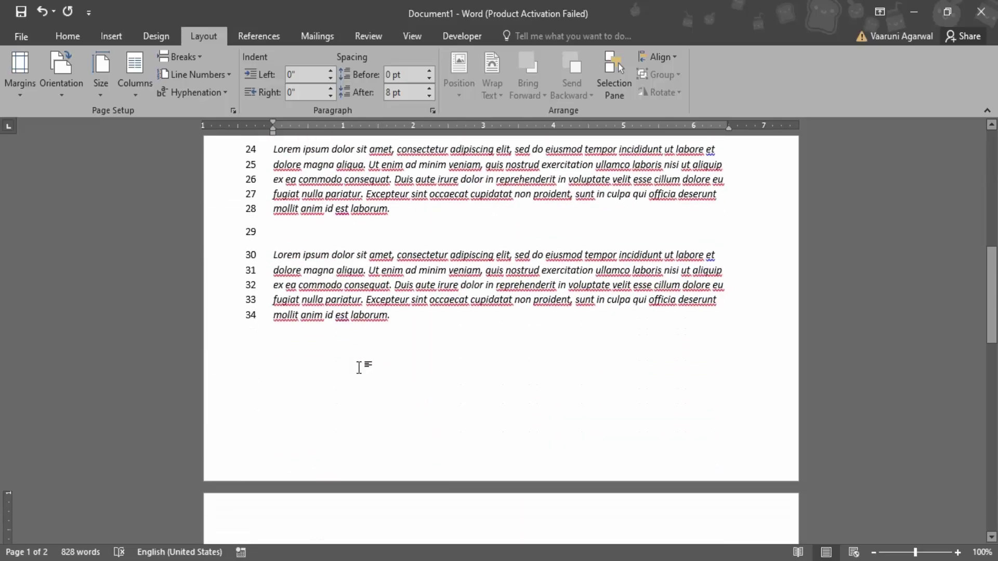
{"action": "scroll", "coordinate": [319, 338], "scroll_direction": "down", "scroll_amount": 4}
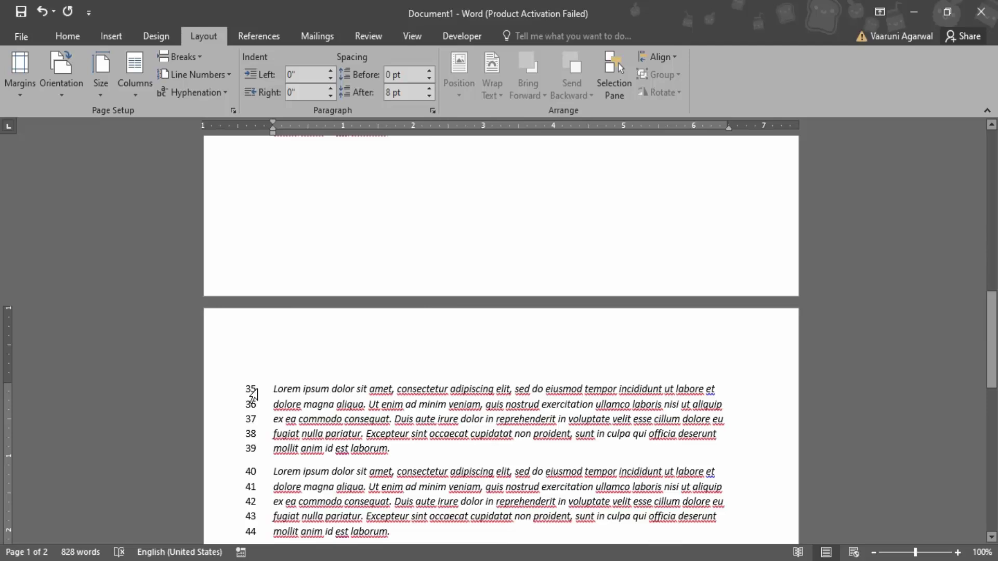
Step: Switch line numbering to Restart Each Page and review the result
{"action": "left_click", "coordinate": [217, 78]}
{"action": "left_click", "coordinate": [192, 130]}
{"action": "scroll", "coordinate": [452, 333], "scroll_direction": "up", "scroll_amount": 15}
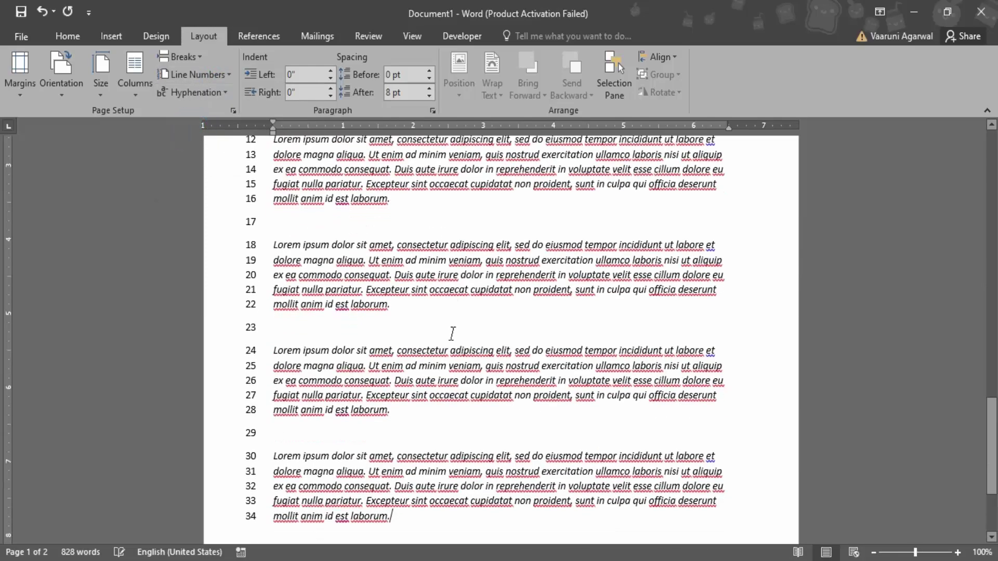
{"action": "scroll", "coordinate": [452, 333], "scroll_direction": "down", "scroll_amount": 10}
{"action": "scroll", "coordinate": [452, 334], "scroll_direction": "up", "scroll_amount": 5}
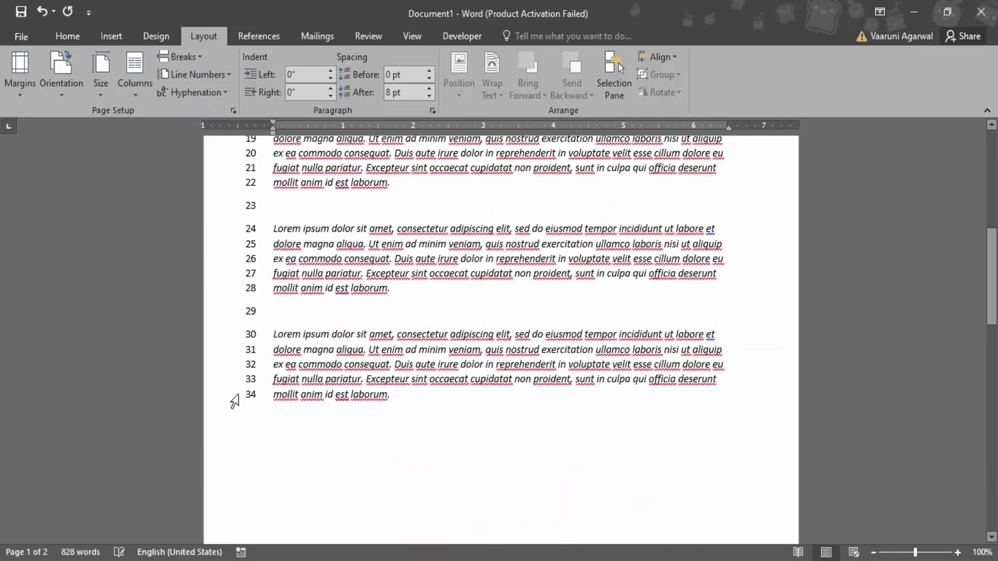
{"action": "scroll", "coordinate": [467, 370], "scroll_direction": "up", "scroll_amount": 8}
{"action": "scroll", "coordinate": [468, 370], "scroll_direction": "down", "scroll_amount": 15}
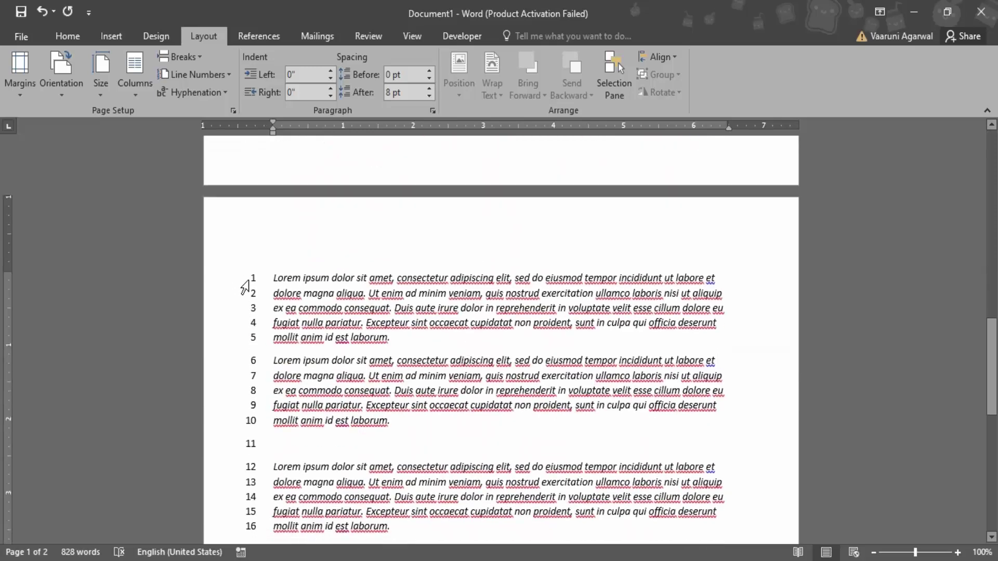
Step: Change line numbering to Restart Each Section so page 2 continues from 35
{"action": "left_click", "coordinate": [195, 74]}
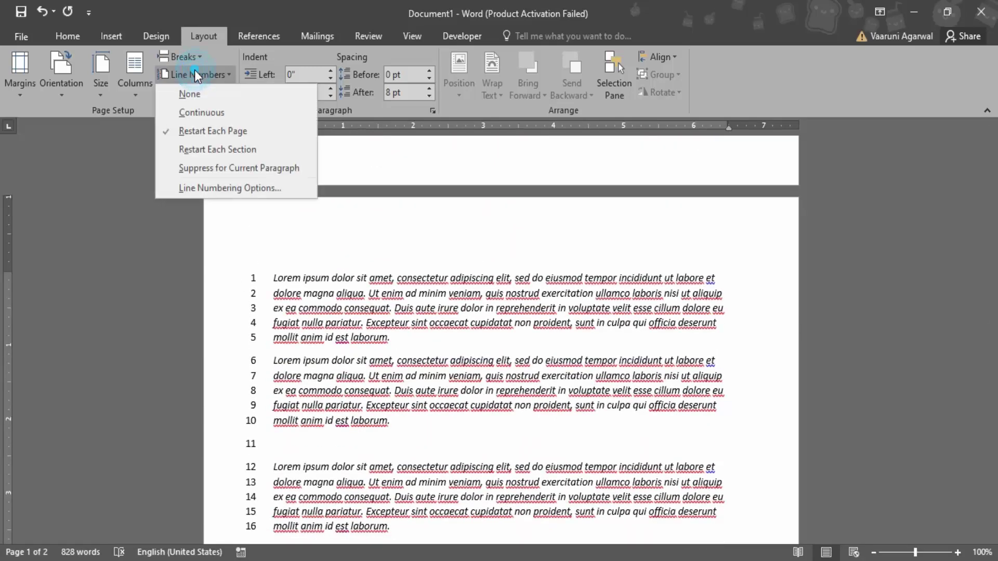
{"action": "left_click", "coordinate": [223, 152]}
{"action": "scroll", "coordinate": [450, 334], "scroll_direction": "up", "scroll_amount": 6}
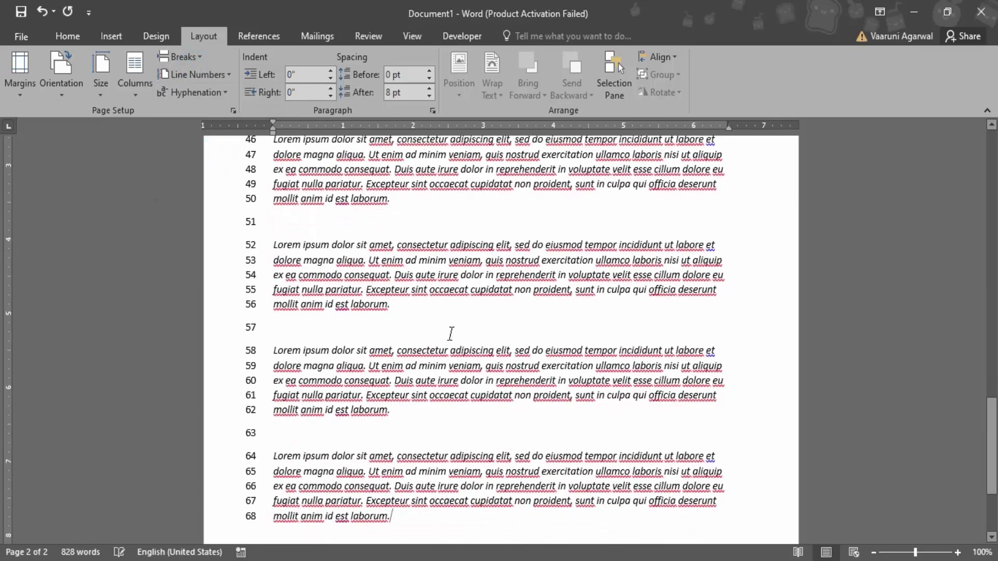
{"action": "scroll", "coordinate": [452, 334], "scroll_direction": "up", "scroll_amount": 6}
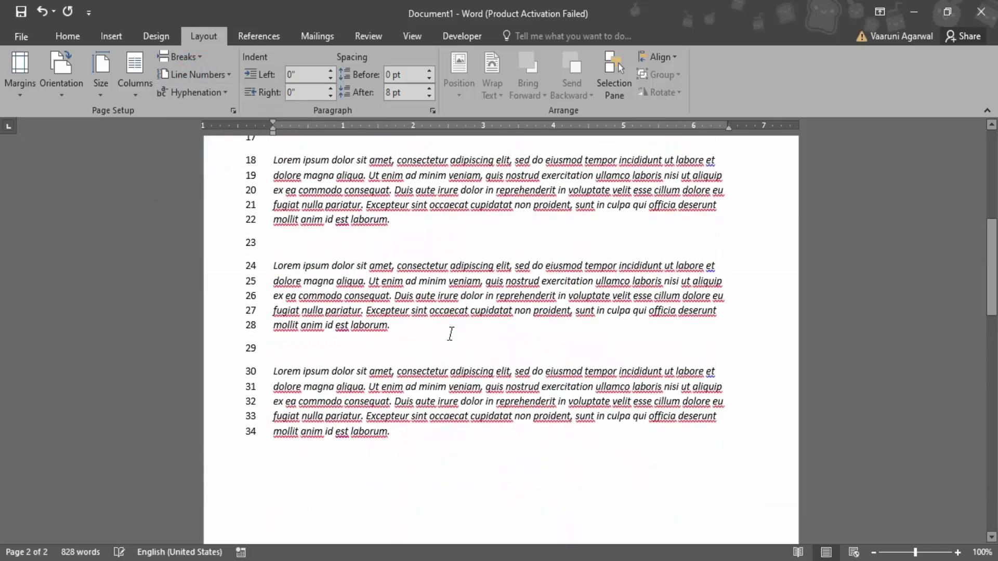
{"action": "scroll", "coordinate": [450, 334], "scroll_direction": "up", "scroll_amount": 6}
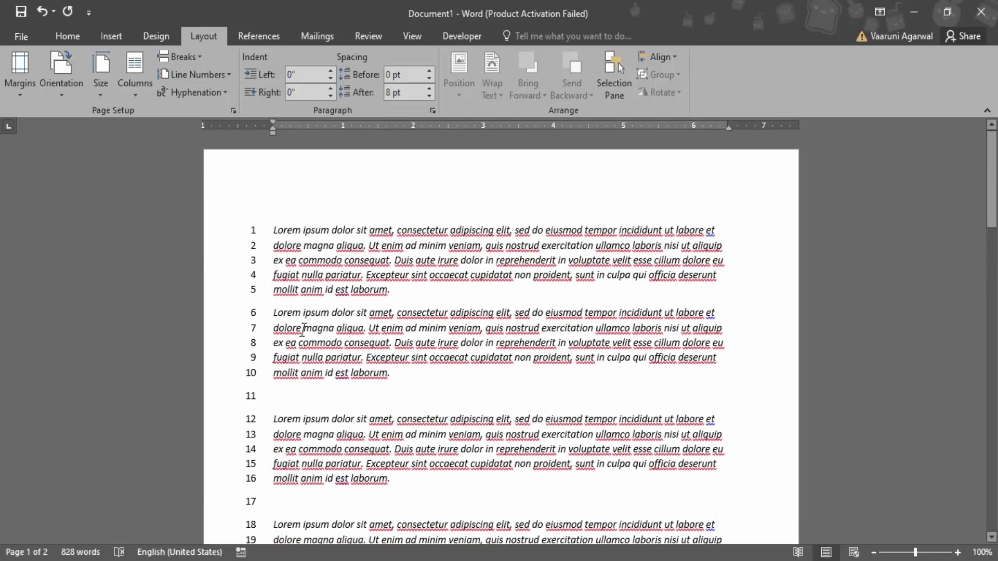
{"action": "left_click", "coordinate": [462, 36]}
{"action": "scroll", "coordinate": [445, 283], "scroll_direction": "down", "scroll_amount": 10}
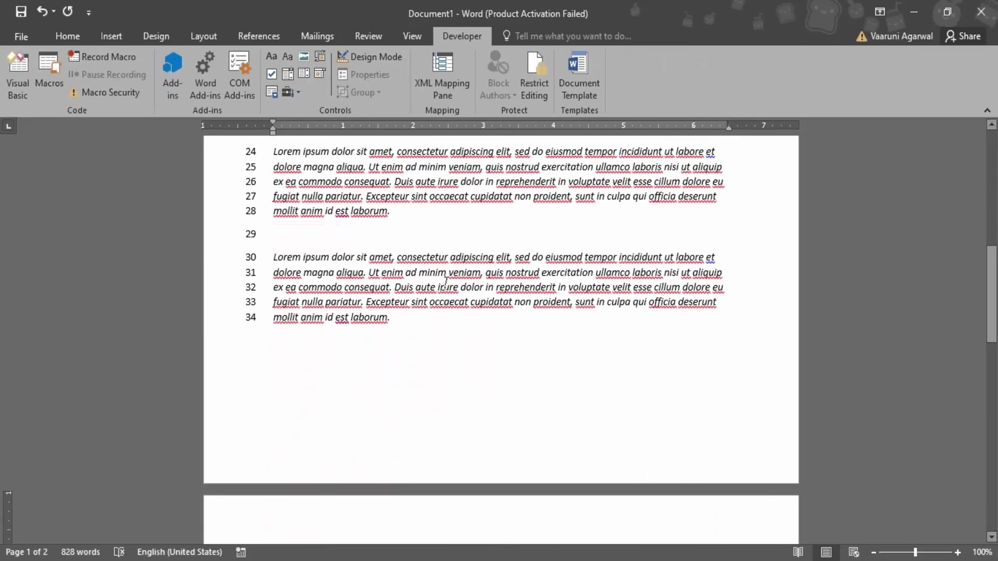
{"action": "scroll", "coordinate": [446, 282], "scroll_direction": "up", "scroll_amount": 4}
Step: Suppress line numbers for the last paragraph, then undo it to restore lines 64–68
{"action": "left_click", "coordinate": [208, 37]}
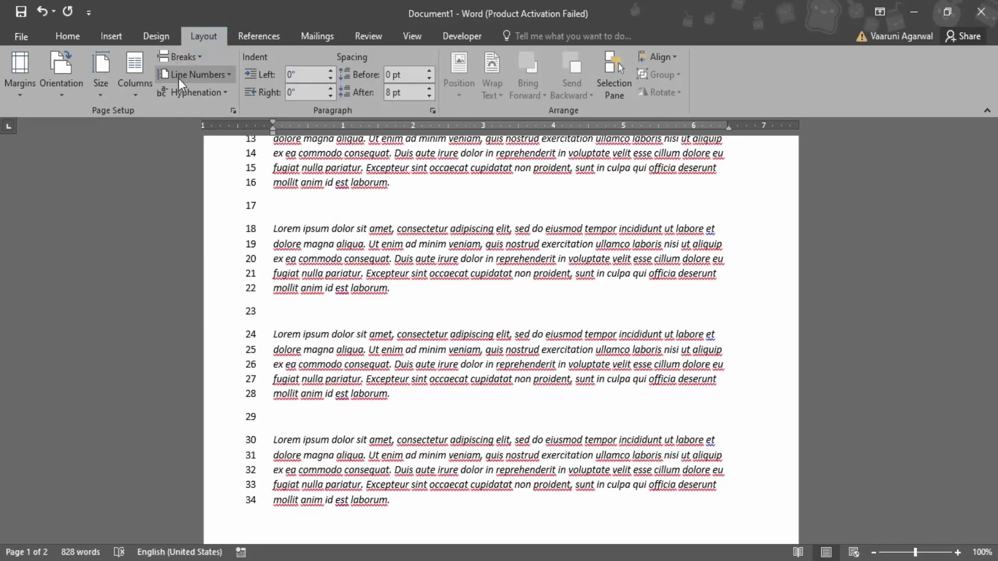
{"action": "left_click", "coordinate": [194, 75]}
{"action": "left_click", "coordinate": [211, 169]}
{"action": "scroll", "coordinate": [393, 345], "scroll_direction": "down", "scroll_amount": 10}
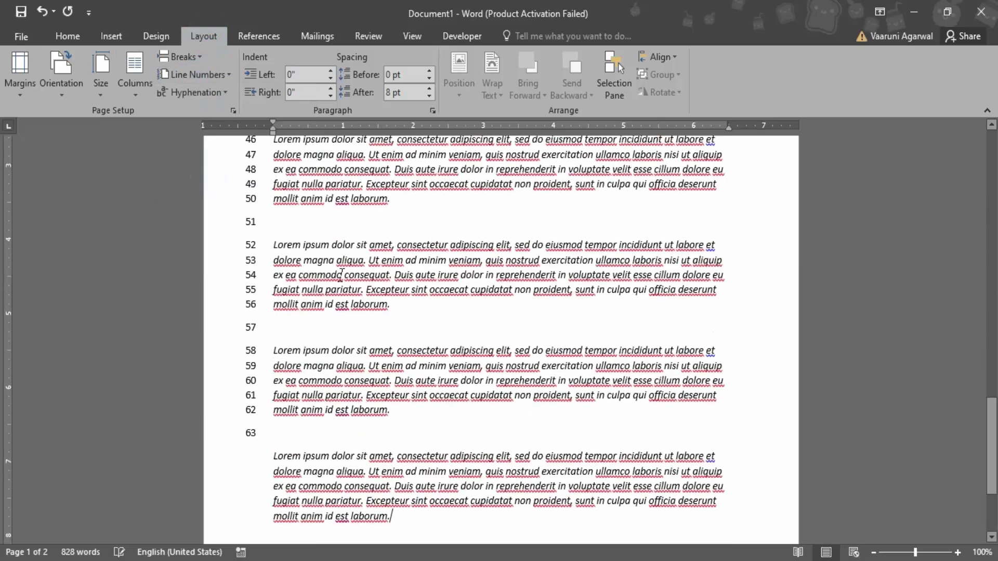
{"action": "scroll", "coordinate": [393, 345], "scroll_direction": "down", "scroll_amount": 2}
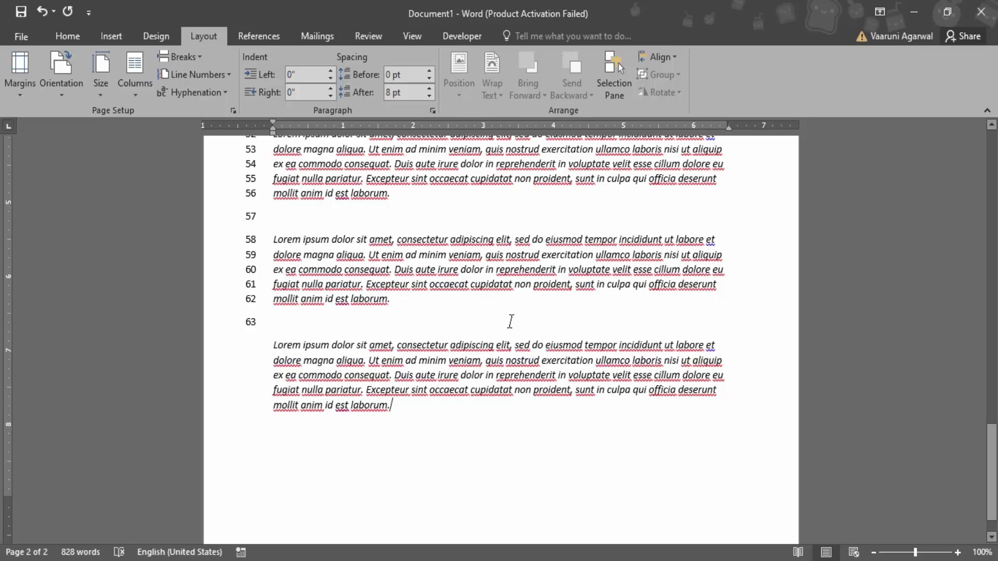
{"action": "key", "text": "ctrl+z"}
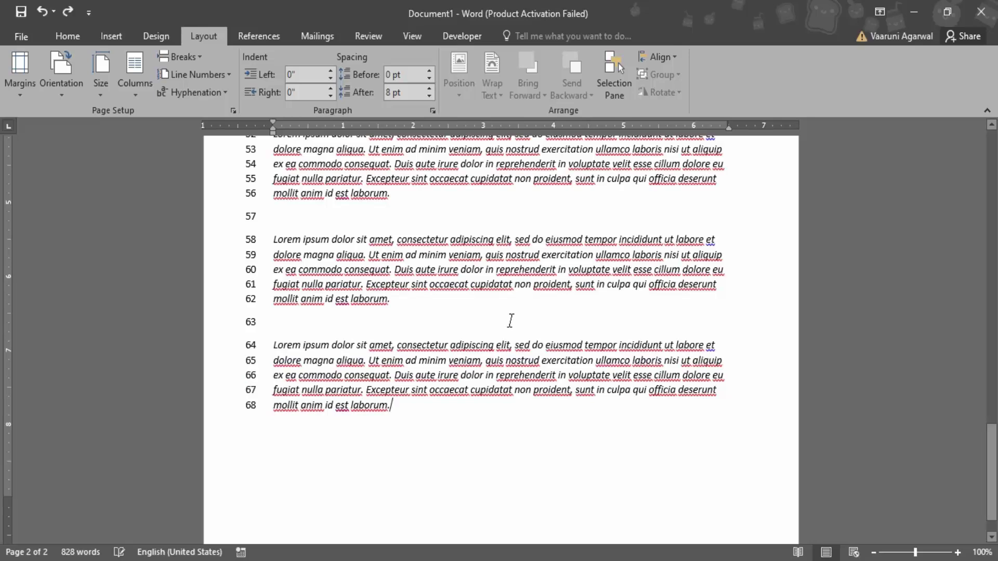
Step: Suppress line numbers for the paragraphs at lines 46–50 and 40–44
{"action": "scroll", "coordinate": [433, 298], "scroll_direction": "up", "scroll_amount": 5}
{"action": "triple_click", "coordinate": [422, 318]}
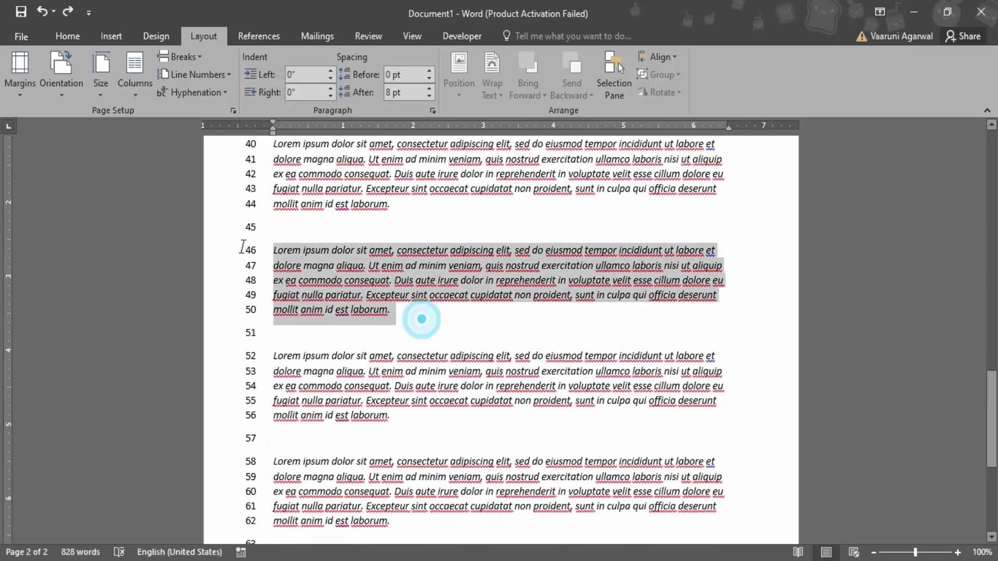
{"action": "left_click", "coordinate": [398, 307]}
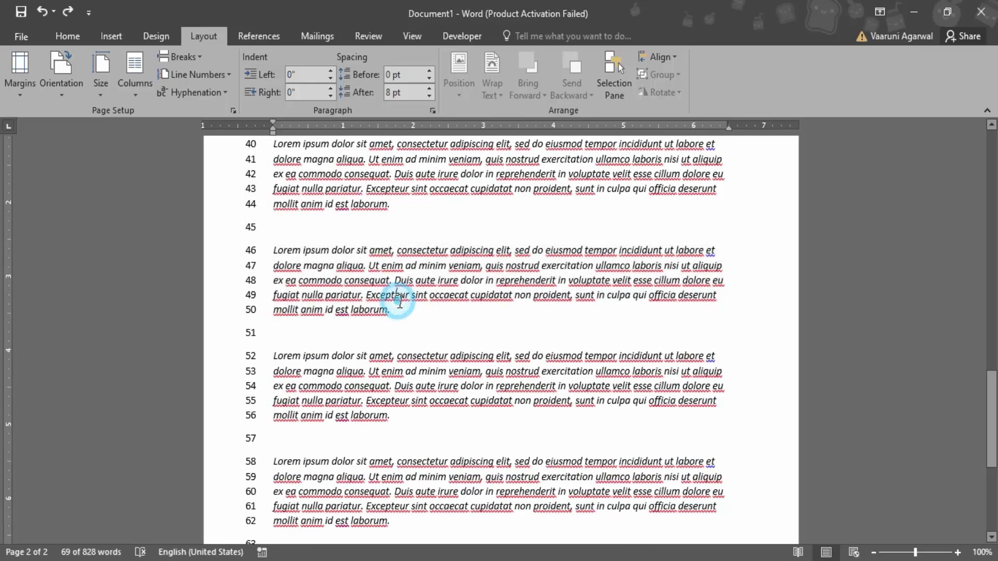
{"action": "left_click", "coordinate": [444, 321]}
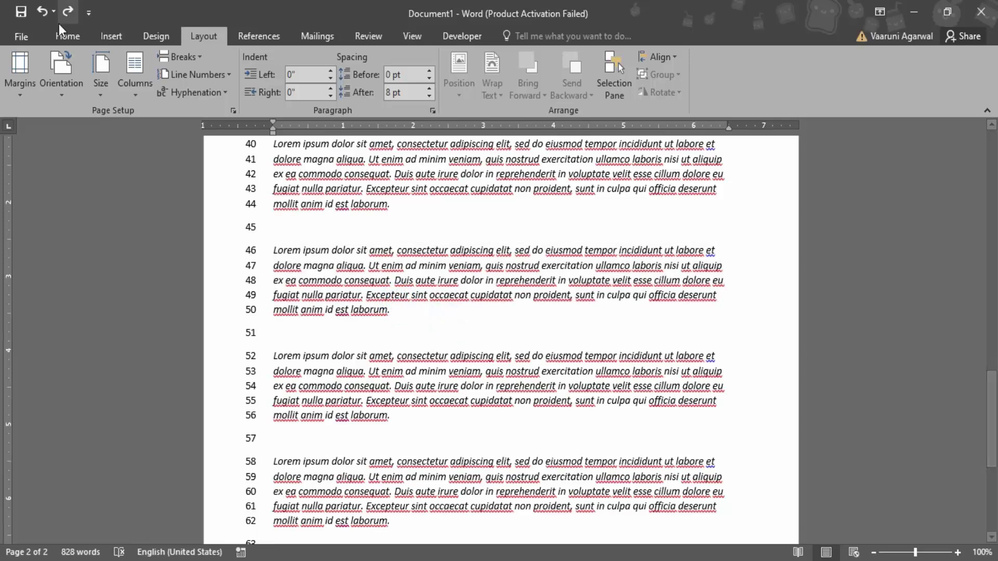
{"action": "left_click", "coordinate": [190, 76]}
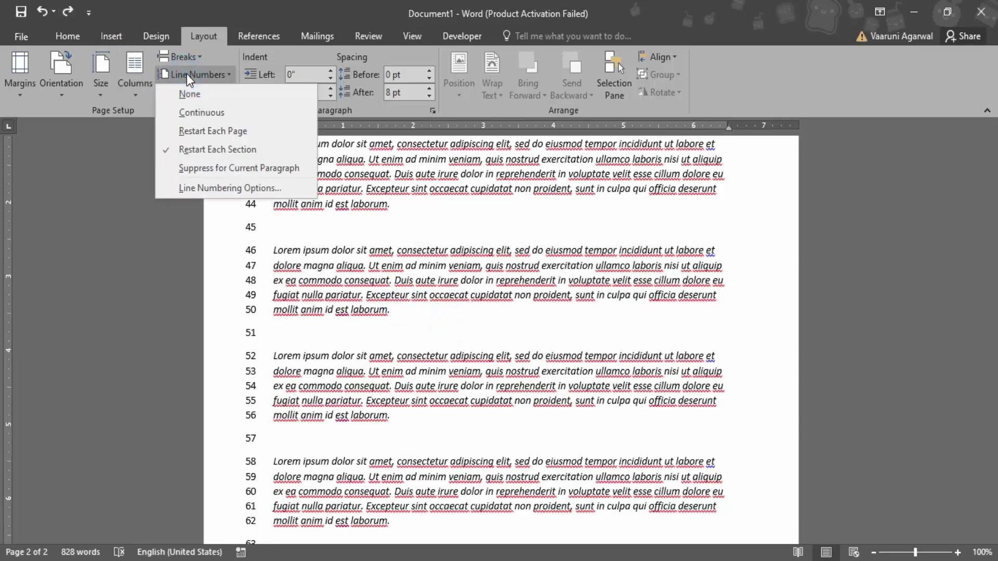
{"action": "left_click", "coordinate": [209, 170]}
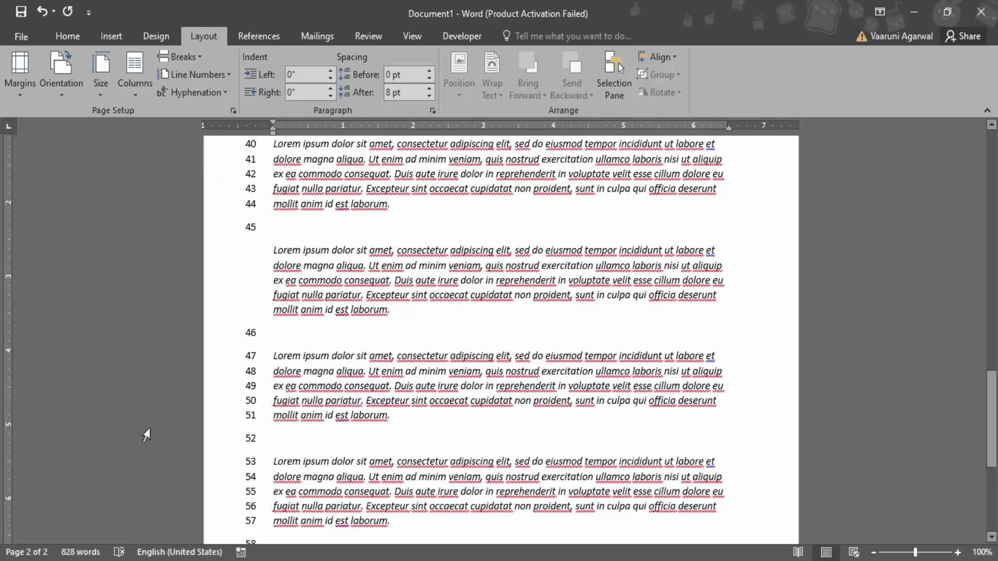
{"action": "scroll", "coordinate": [412, 408], "scroll_direction": "up", "scroll_amount": 2}
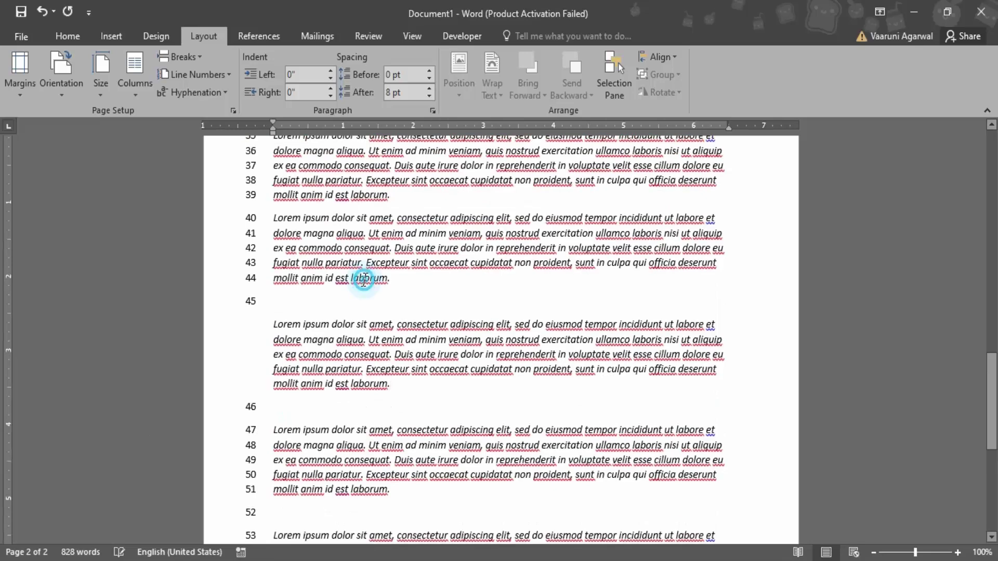
{"action": "left_click", "coordinate": [208, 75]}
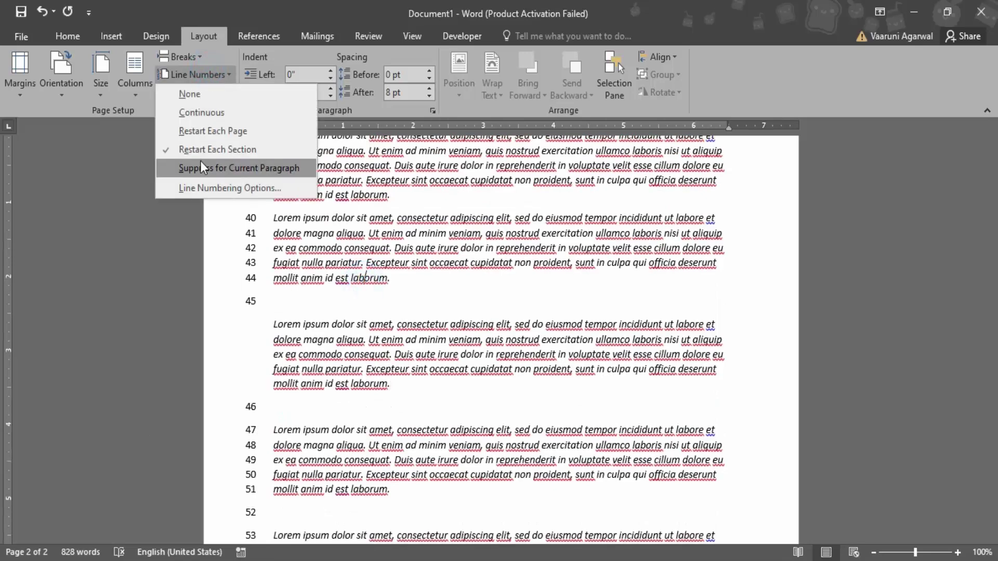
{"action": "left_click", "coordinate": [221, 165]}
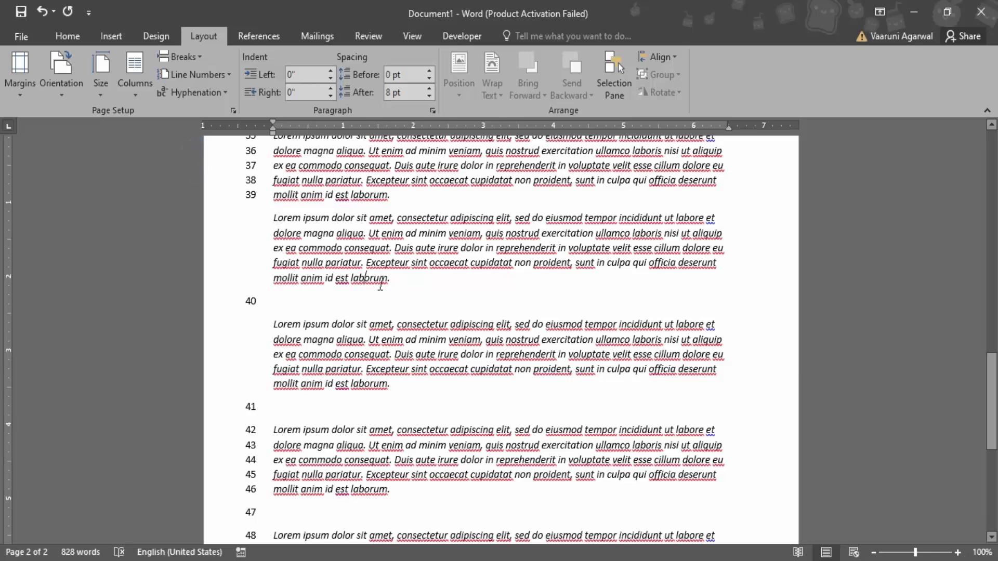
{"action": "left_click", "coordinate": [197, 73]}
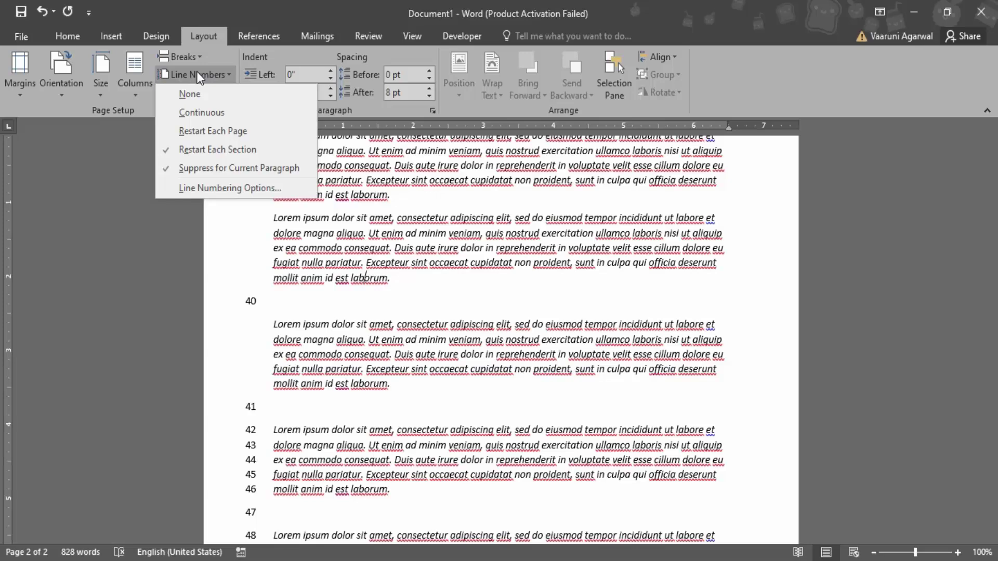
Step: In Page Setup, start a New page section with Center vertical alignment, applied from this point forward
{"action": "left_click", "coordinate": [223, 193]}
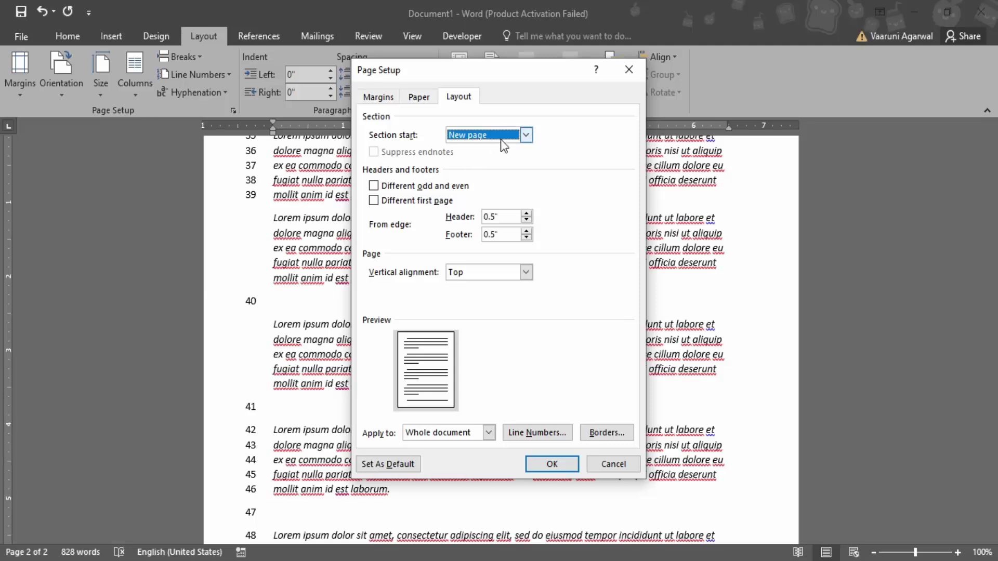
{"action": "left_click", "coordinate": [526, 135]}
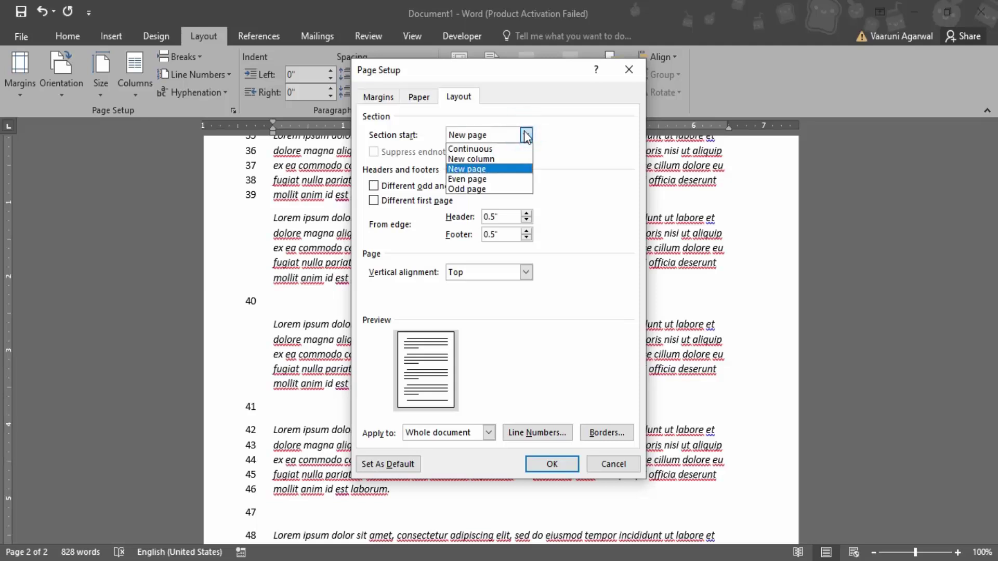
{"action": "left_click", "coordinate": [559, 135]}
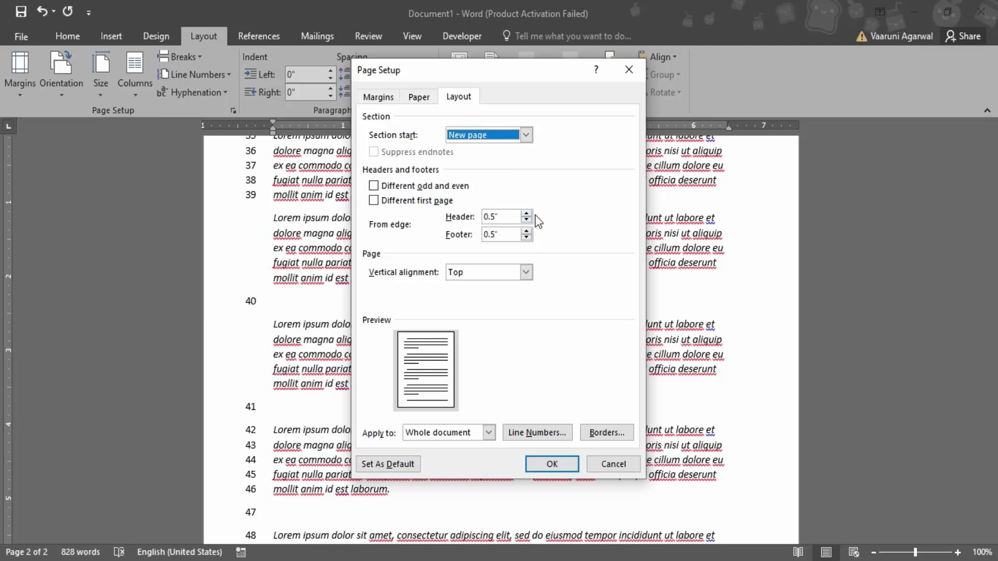
{"action": "left_click", "coordinate": [526, 272]}
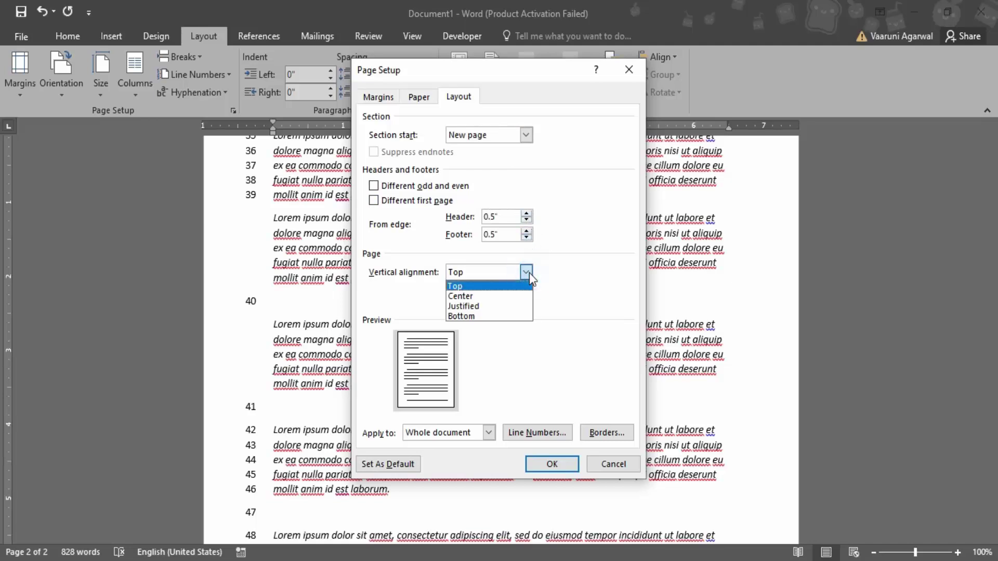
{"action": "left_click", "coordinate": [480, 305]}
{"action": "left_click", "coordinate": [524, 272]}
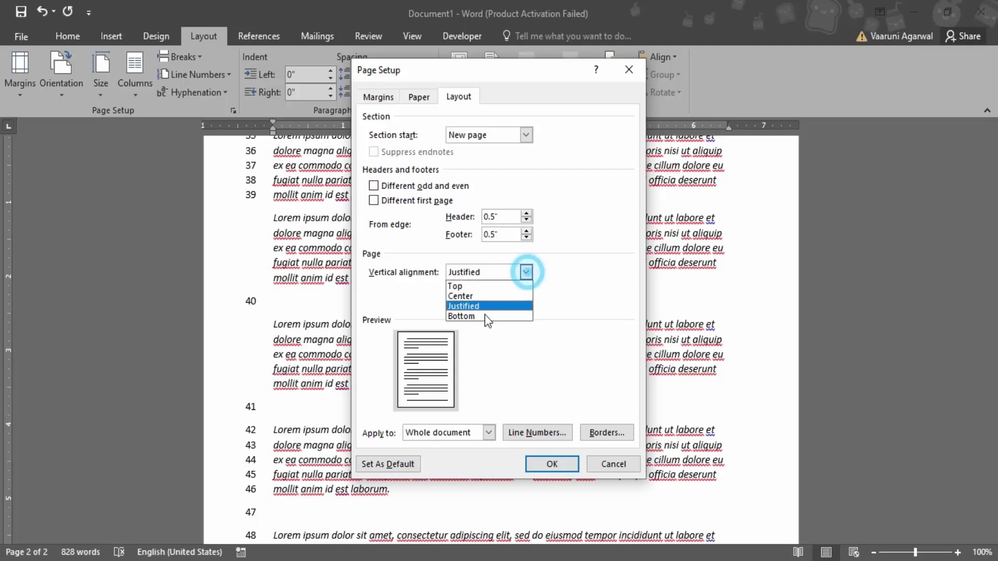
{"action": "left_click", "coordinate": [478, 317]}
{"action": "left_click", "coordinate": [527, 273]}
{"action": "left_click", "coordinate": [491, 293]}
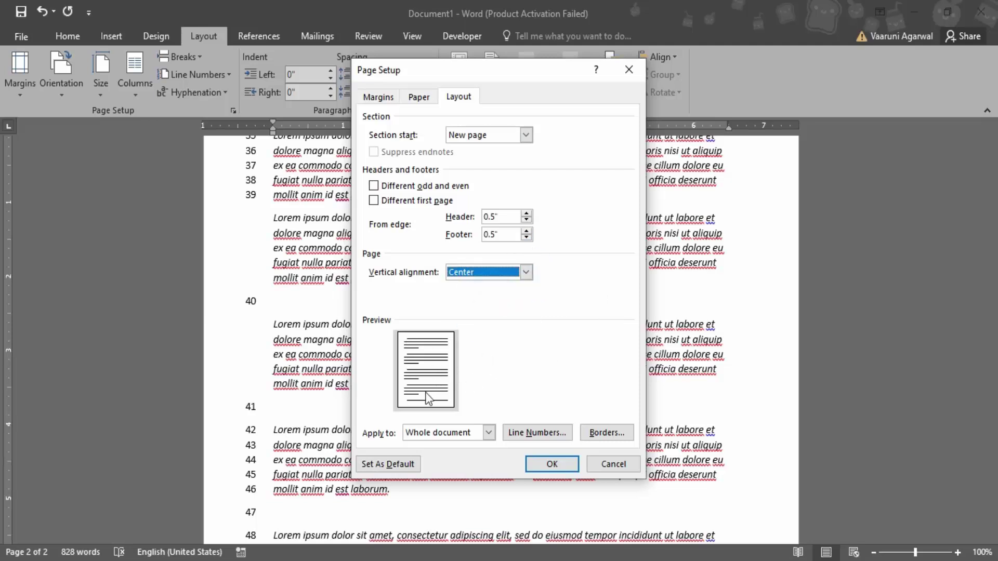
{"action": "left_click", "coordinate": [490, 433]}
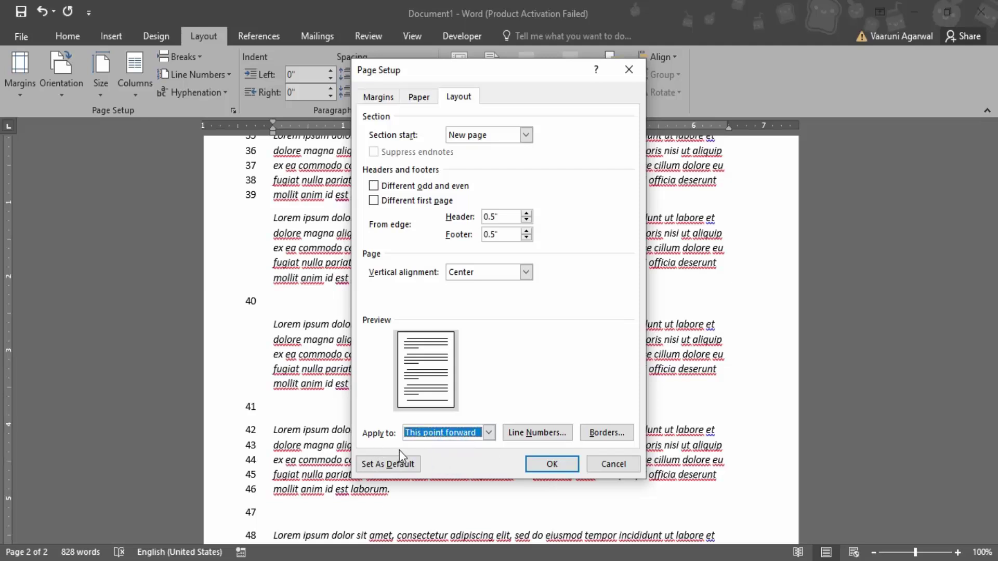
{"action": "left_click", "coordinate": [548, 462]}
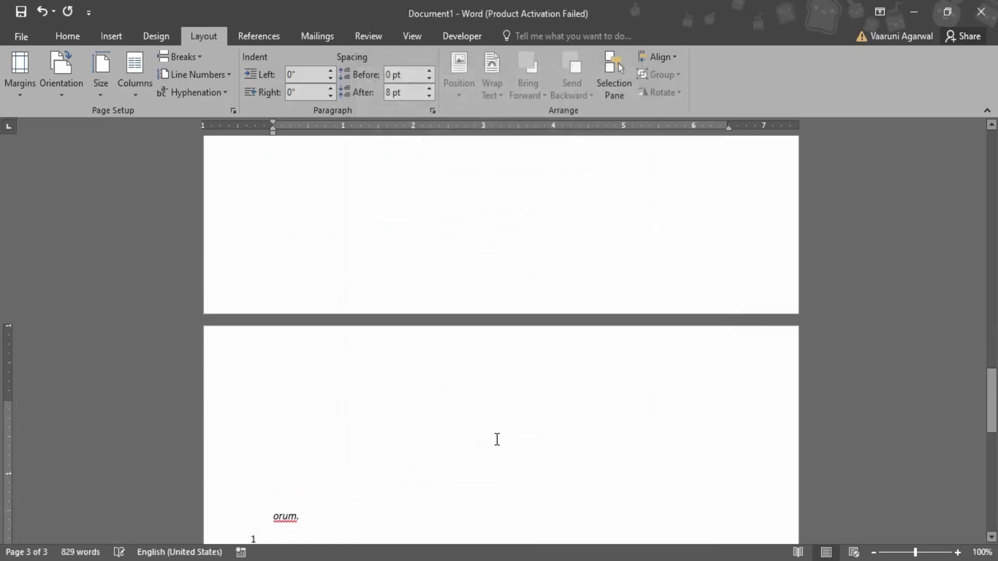
Step: Review the three-page result, then undo the new centred section to get back to two pages
{"action": "scroll", "coordinate": [497, 438], "scroll_direction": "down", "scroll_amount": 3}
{"action": "scroll", "coordinate": [497, 438], "scroll_direction": "up", "scroll_amount": 12}
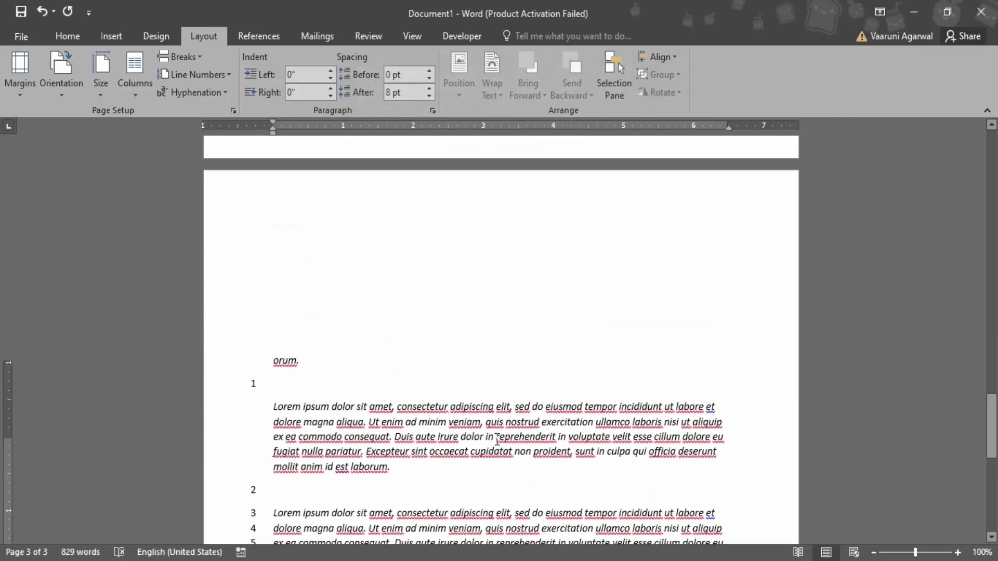
{"action": "scroll", "coordinate": [495, 441], "scroll_direction": "down", "scroll_amount": 10}
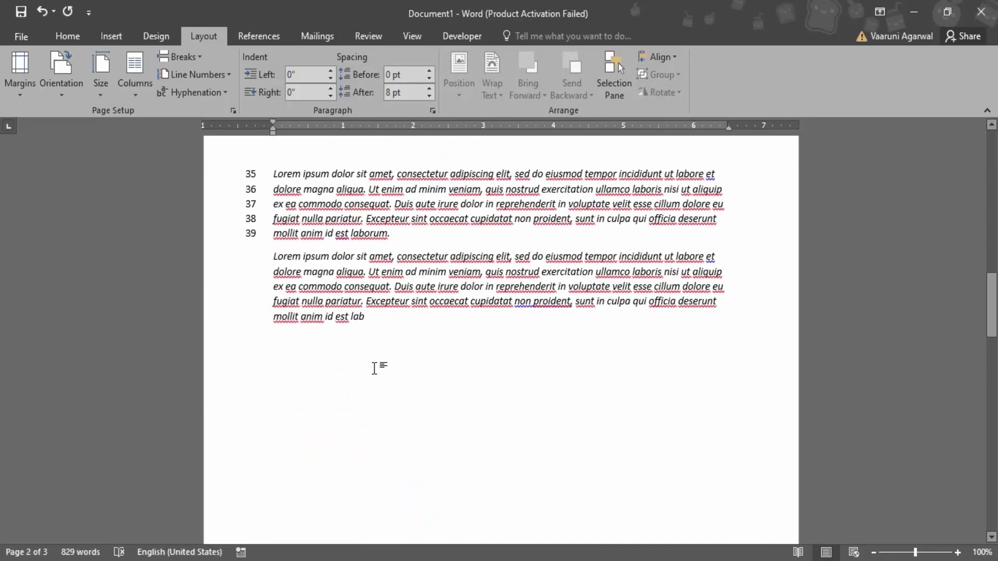
{"action": "scroll", "coordinate": [377, 366], "scroll_direction": "up", "scroll_amount": 5}
{"action": "scroll", "coordinate": [377, 366], "scroll_direction": "down", "scroll_amount": 12}
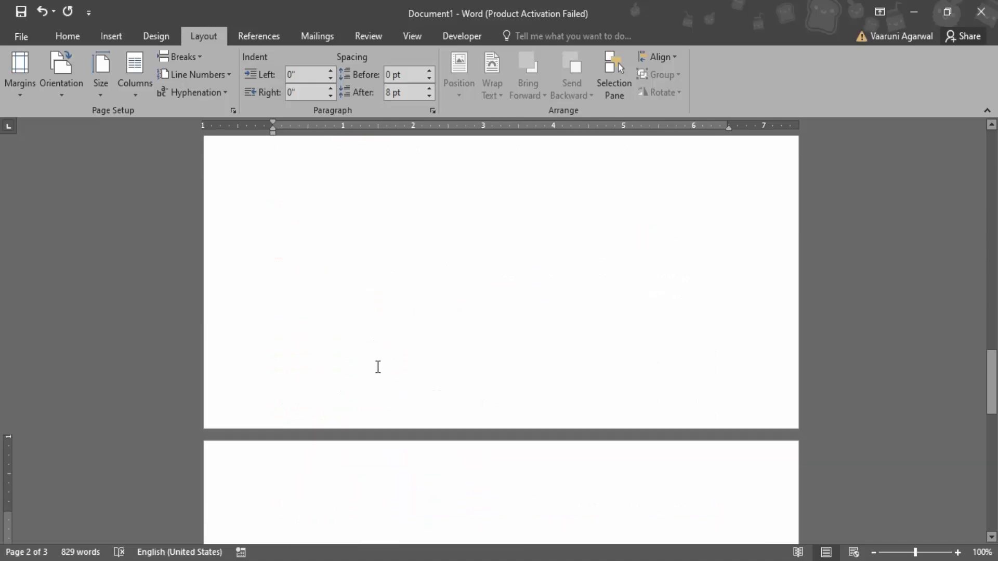
{"action": "scroll", "coordinate": [290, 431], "scroll_direction": "down", "scroll_amount": 8}
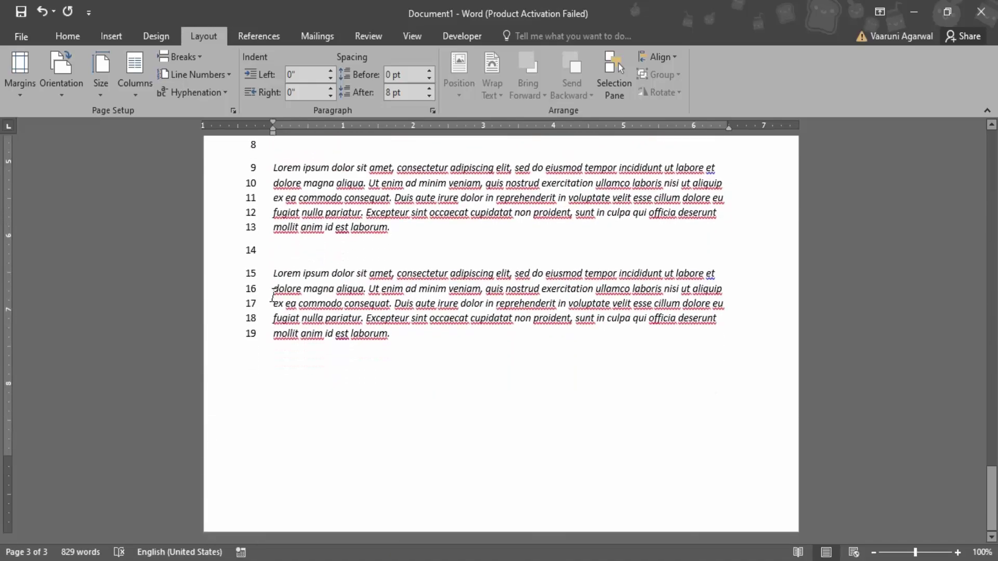
{"action": "scroll", "coordinate": [360, 393], "scroll_direction": "up", "scroll_amount": 12}
{"action": "scroll", "coordinate": [360, 394], "scroll_direction": "up", "scroll_amount": 4}
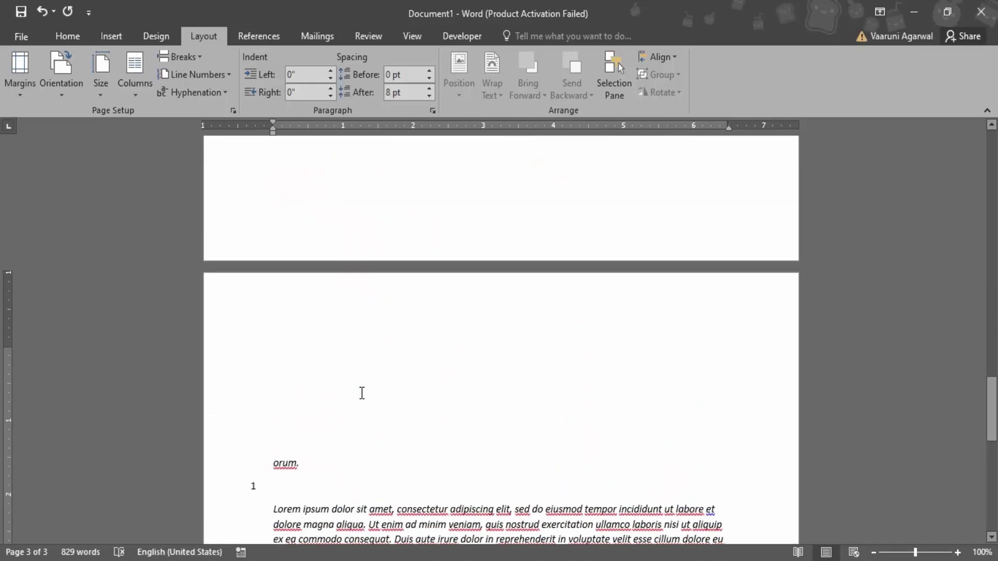
{"action": "key", "text": "ctrl+z"}
{"action": "scroll", "coordinate": [361, 377], "scroll_direction": "up", "scroll_amount": 4}
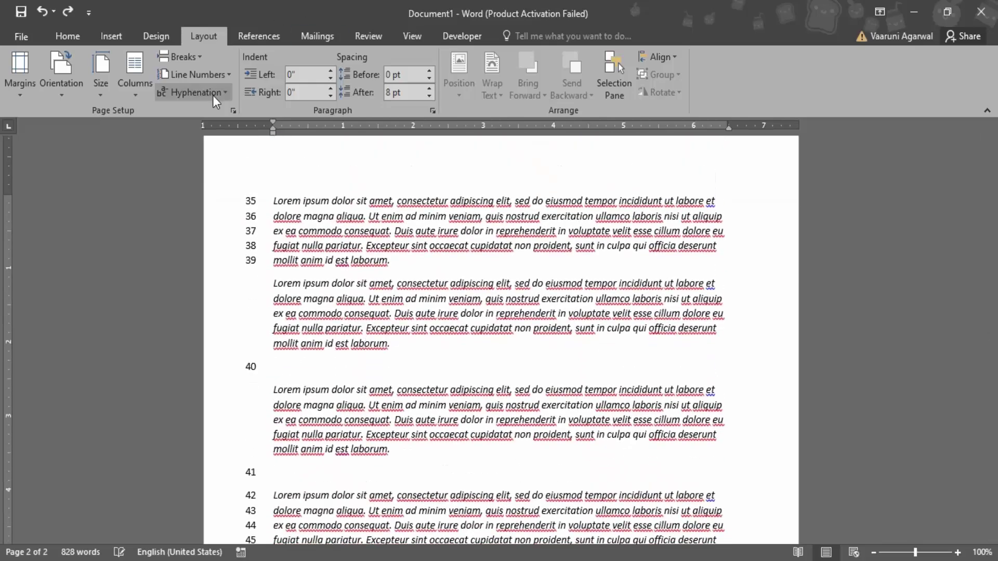
Step: In the Line Numbers settings, set From text to Auto and Count by to 2
{"action": "left_click", "coordinate": [223, 76]}
{"action": "left_click", "coordinate": [229, 188]}
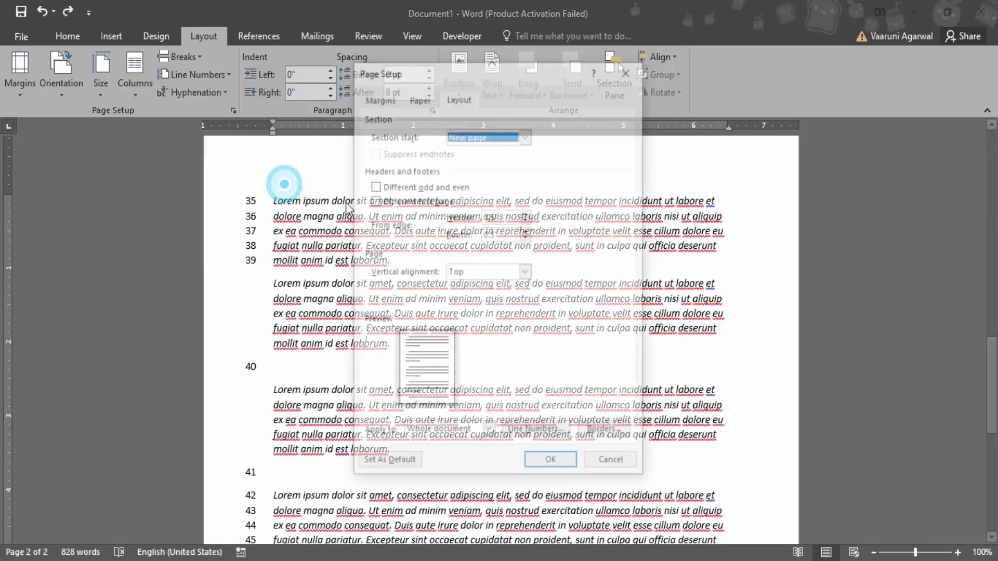
{"action": "left_click", "coordinate": [527, 436]}
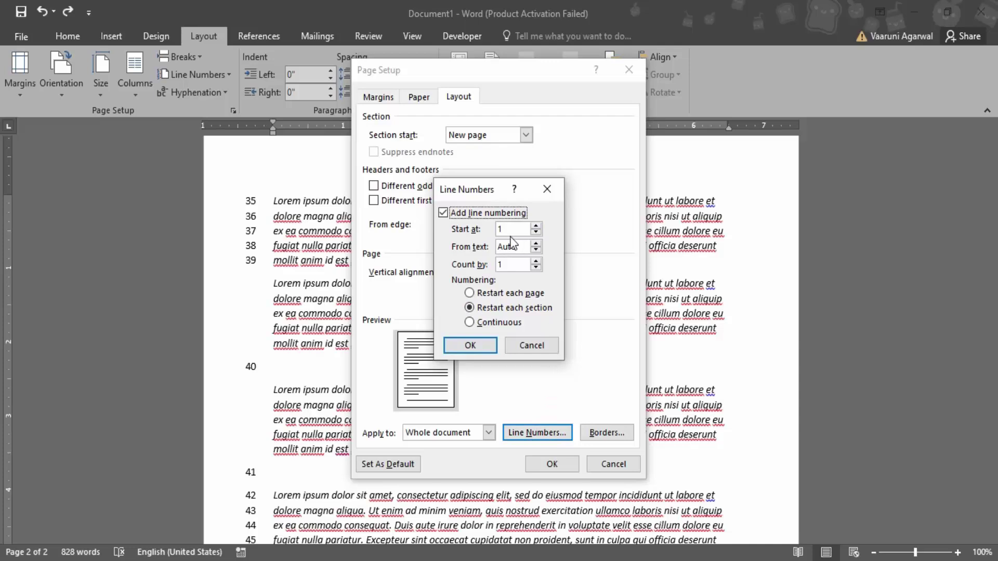
{"action": "left_click", "coordinate": [535, 246]}
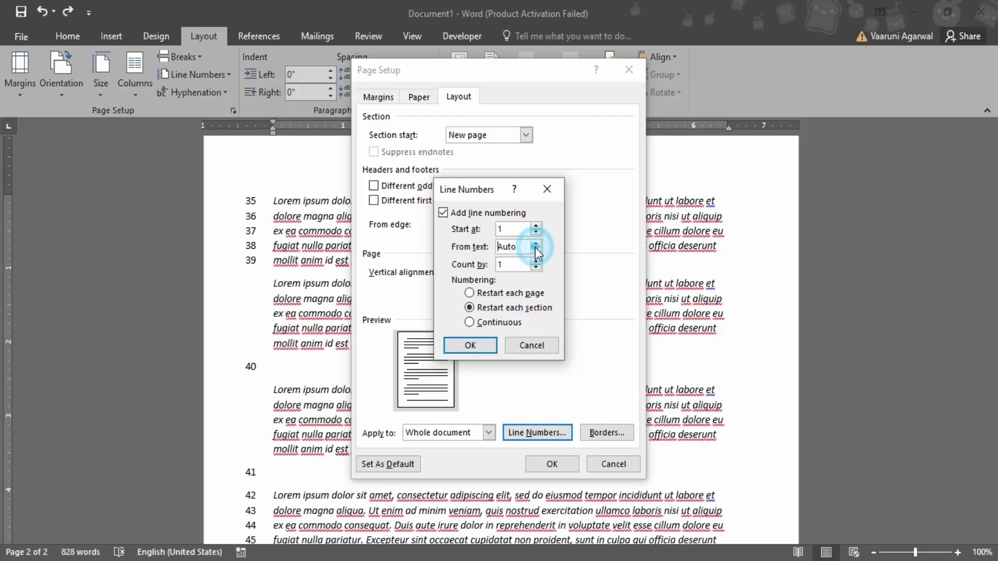
{"action": "left_click", "coordinate": [535, 250]}
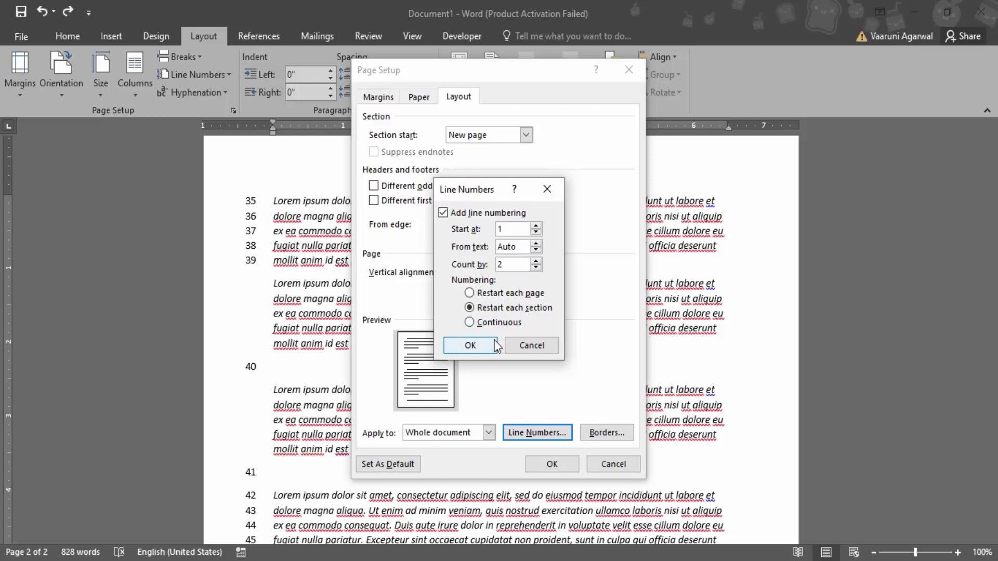
{"action": "left_click", "coordinate": [471, 345]}
Step: Apply the every-second-line numbering, then reopen Line Numbering Options from page 1
{"action": "left_click", "coordinate": [563, 469]}
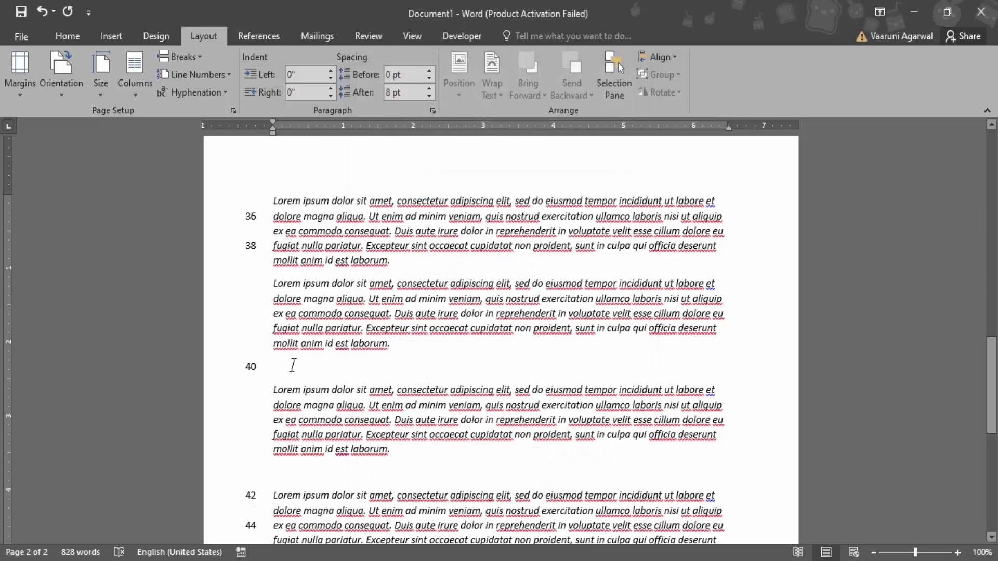
{"action": "scroll", "coordinate": [314, 339], "scroll_direction": "up", "scroll_amount": 15}
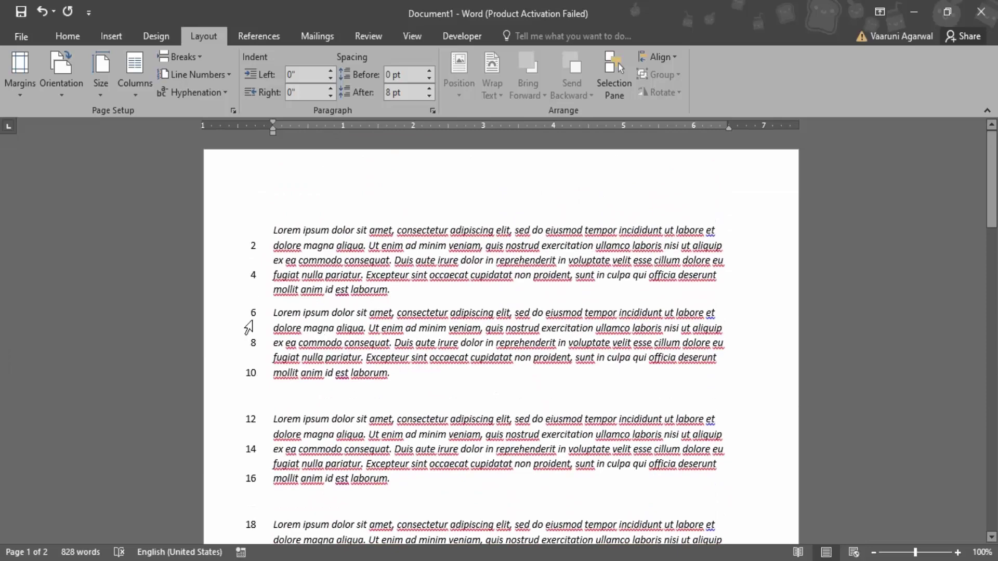
{"action": "left_click", "coordinate": [207, 77]}
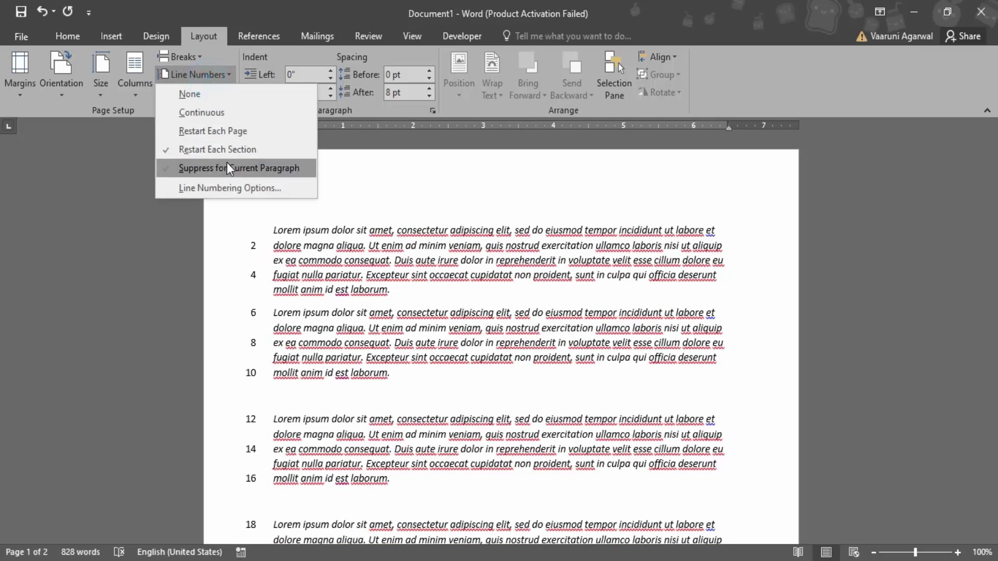
{"action": "left_click", "coordinate": [239, 191]}
Step: Set line numbering to start at 3 with numbers 0.3" from the text
{"action": "left_click", "coordinate": [537, 432]}
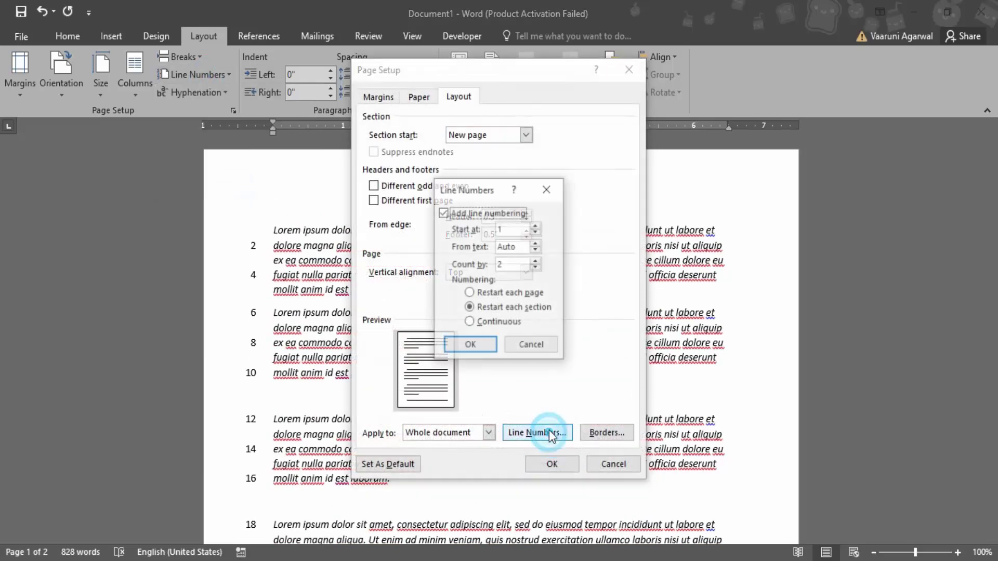
{"action": "left_click", "coordinate": [536, 226]}
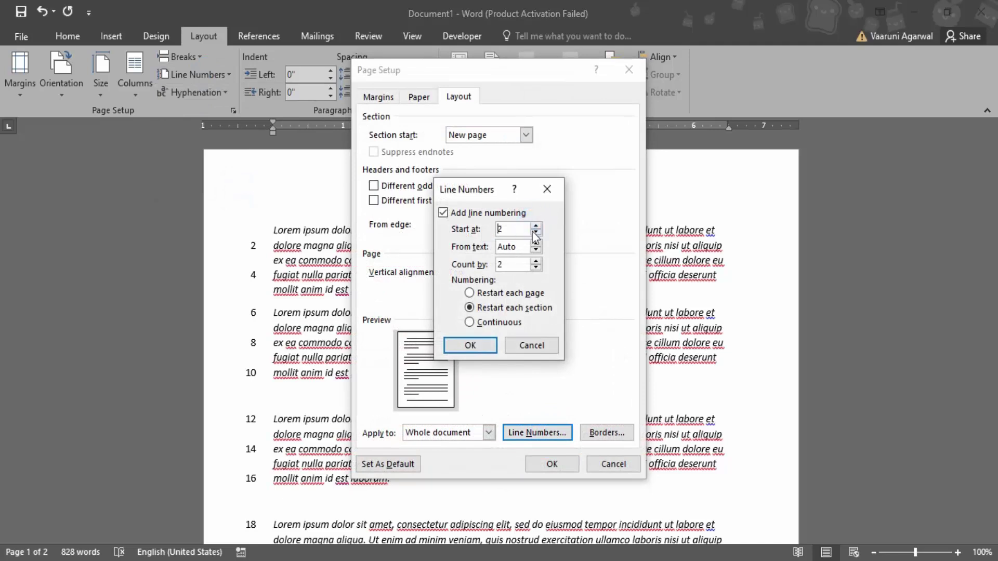
{"action": "left_click", "coordinate": [536, 244]}
{"action": "left_click", "coordinate": [520, 245]}
{"action": "left_click", "coordinate": [520, 251]}
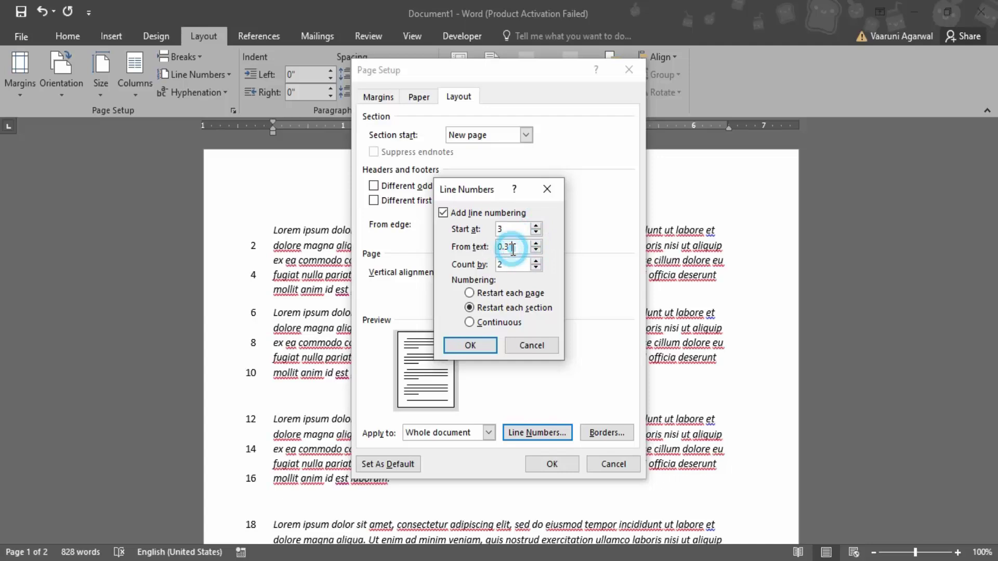
{"action": "left_click", "coordinate": [485, 346]}
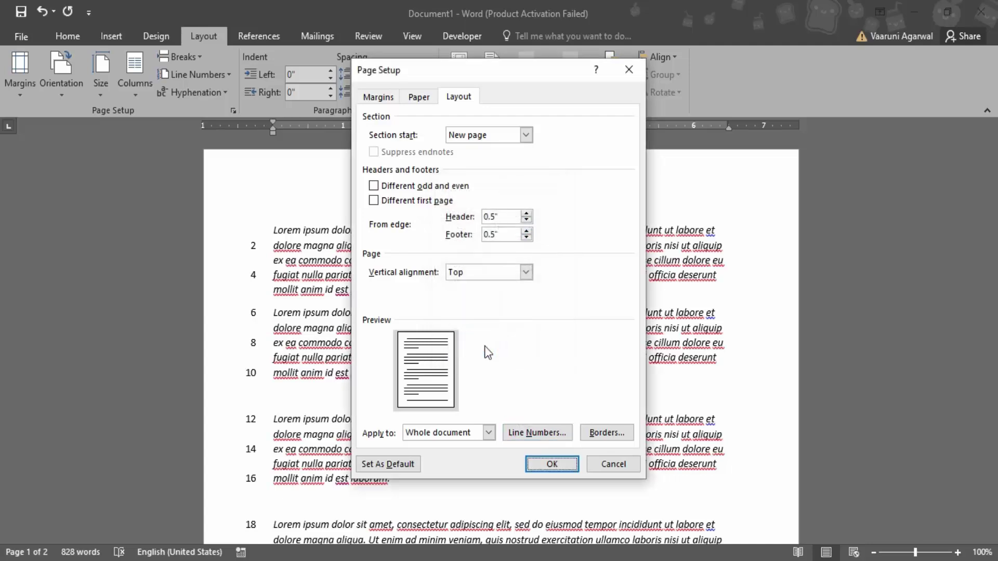
{"action": "left_click", "coordinate": [551, 464]}
{"action": "scroll", "coordinate": [526, 434], "scroll_direction": "up", "scroll_amount": 6}
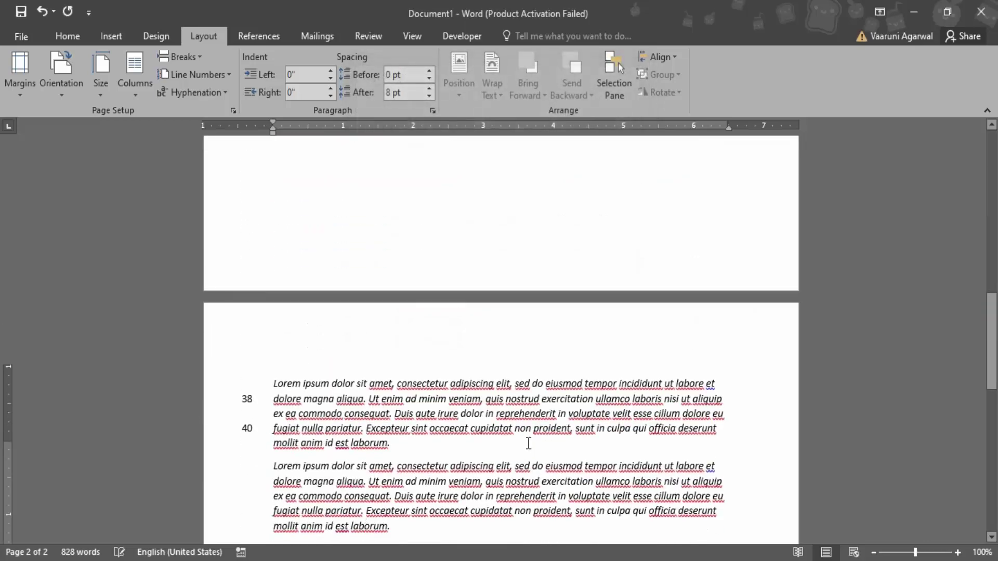
{"action": "scroll", "coordinate": [526, 434], "scroll_direction": "up", "scroll_amount": 4}
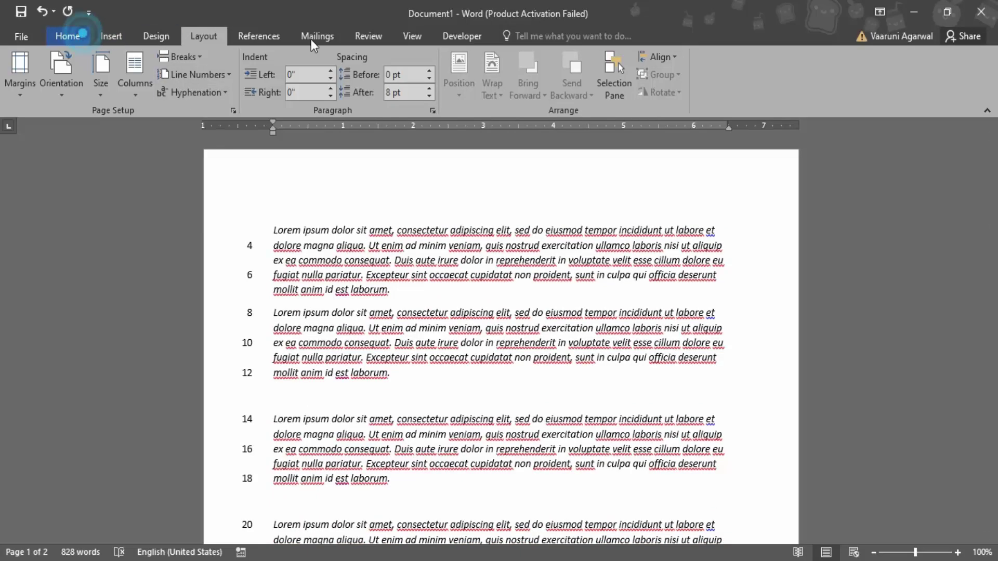
{"action": "left_click", "coordinate": [80, 35]}
{"action": "left_click", "coordinate": [350, 86]}
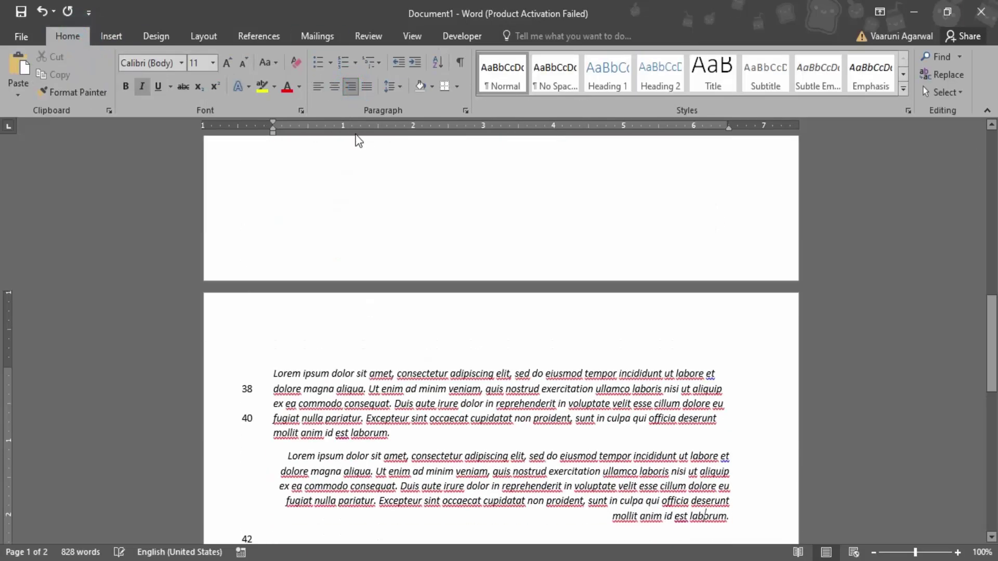
{"action": "scroll", "coordinate": [479, 286], "scroll_direction": "up", "scroll_amount": 2}
{"action": "scroll", "coordinate": [478, 285], "scroll_direction": "up", "scroll_amount": 8}
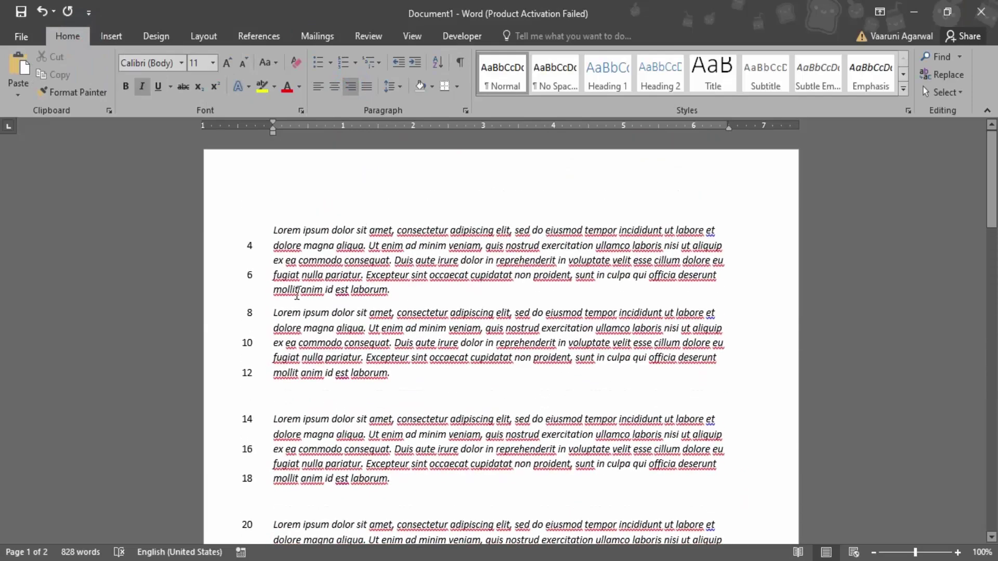
{"action": "scroll", "coordinate": [367, 289], "scroll_direction": "down", "scroll_amount": 4}
{"action": "scroll", "coordinate": [374, 287], "scroll_direction": "down", "scroll_amount": 2}
{"action": "scroll", "coordinate": [406, 269], "scroll_direction": "up", "scroll_amount": 2}
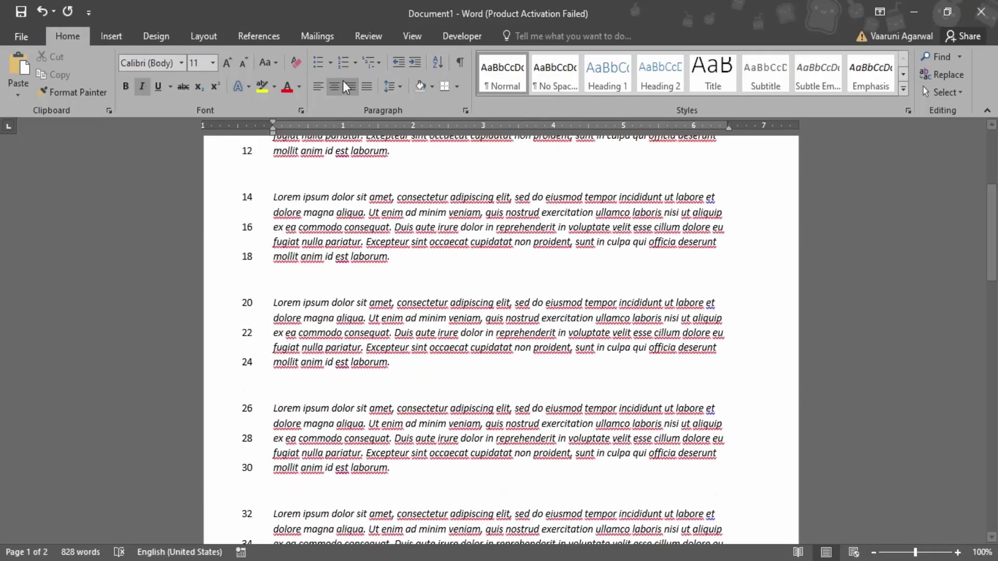
{"action": "left_click", "coordinate": [367, 85]}
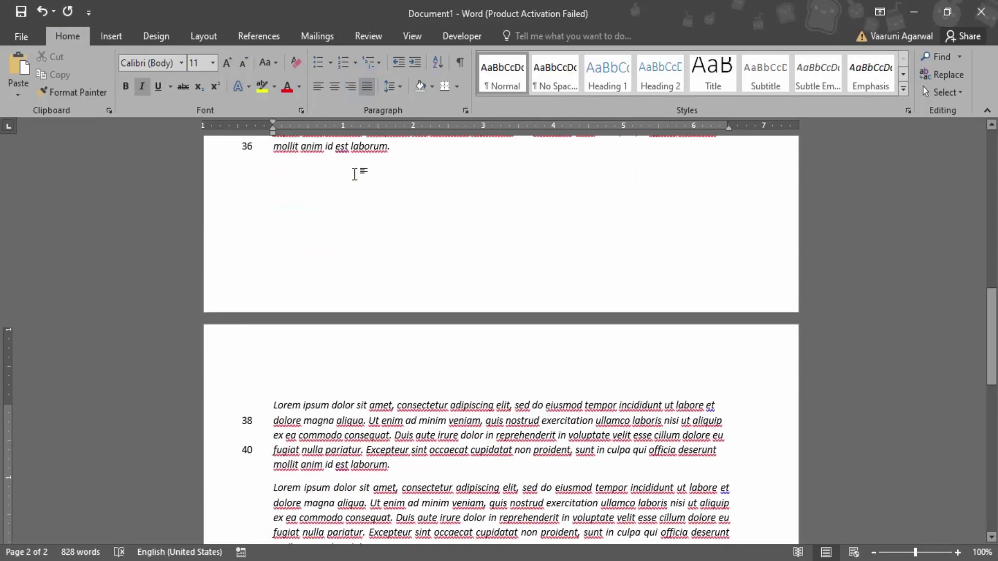
{"action": "scroll", "coordinate": [356, 174], "scroll_direction": "down", "scroll_amount": 4}
{"action": "left_click", "coordinate": [351, 86]}
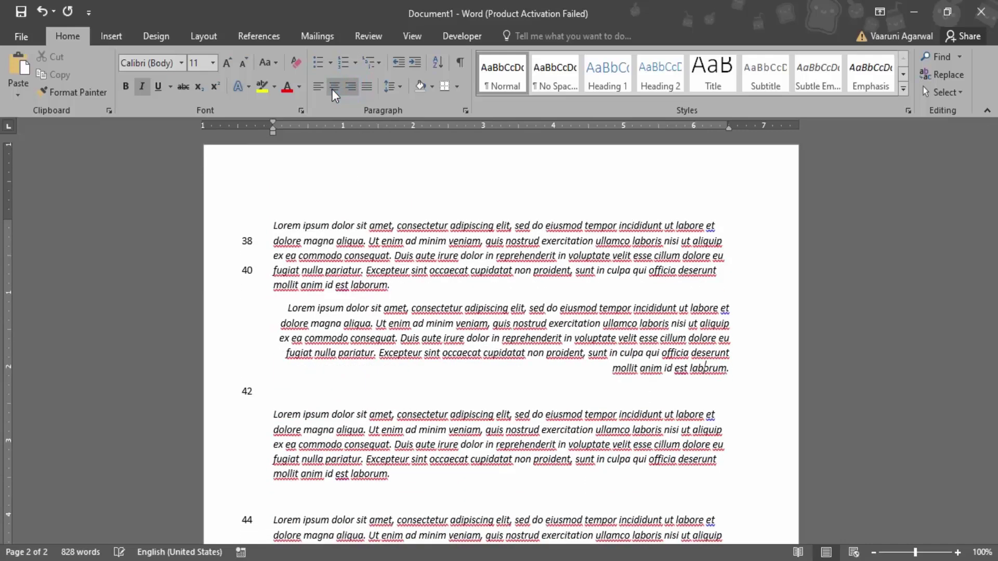
{"action": "scroll", "coordinate": [673, 308], "scroll_direction": "down", "scroll_amount": 2}
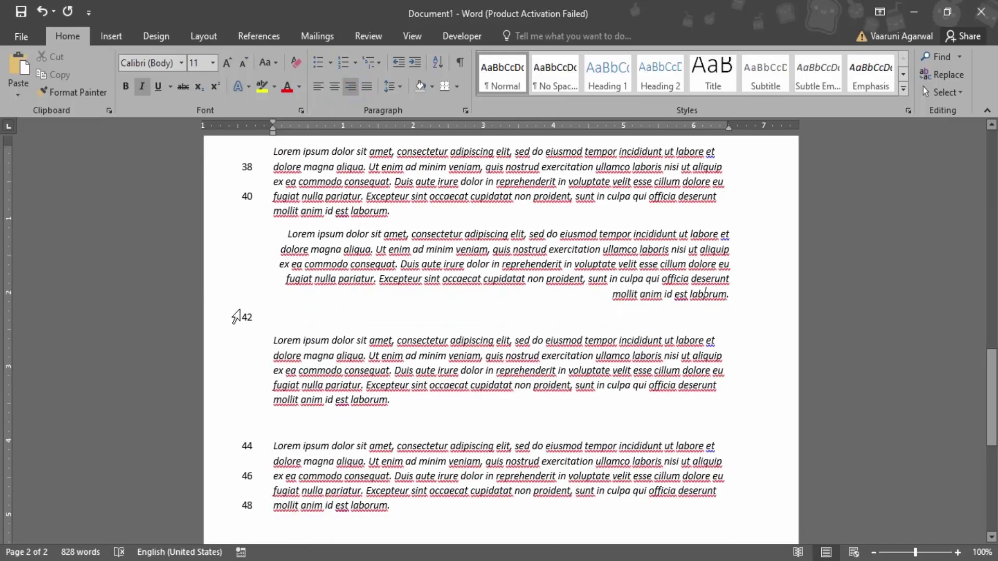
{"action": "scroll", "coordinate": [294, 357], "scroll_direction": "down", "scroll_amount": 5}
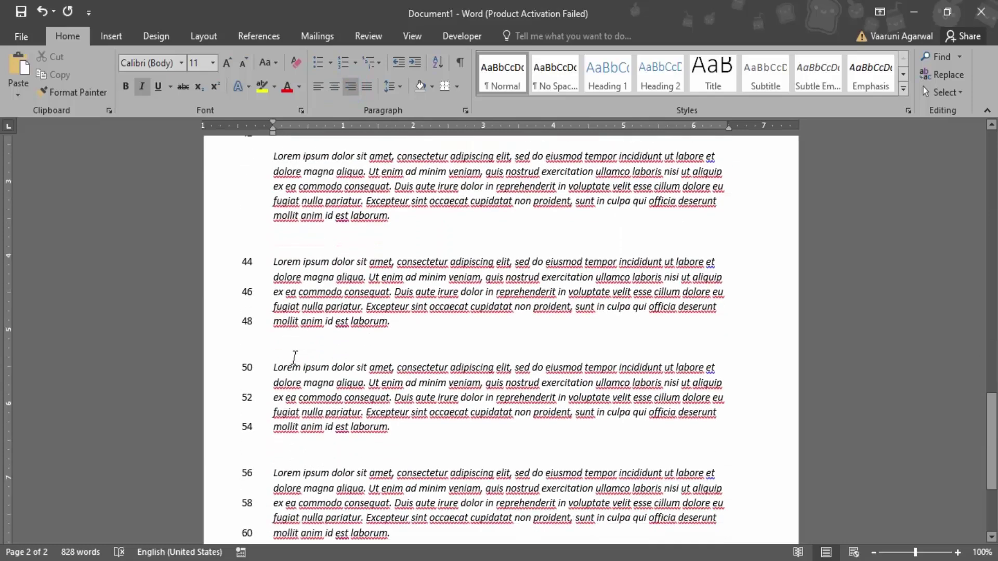
{"action": "scroll", "coordinate": [294, 358], "scroll_direction": "up", "scroll_amount": 6}
{"action": "scroll", "coordinate": [296, 356], "scroll_direction": "up", "scroll_amount": 10}
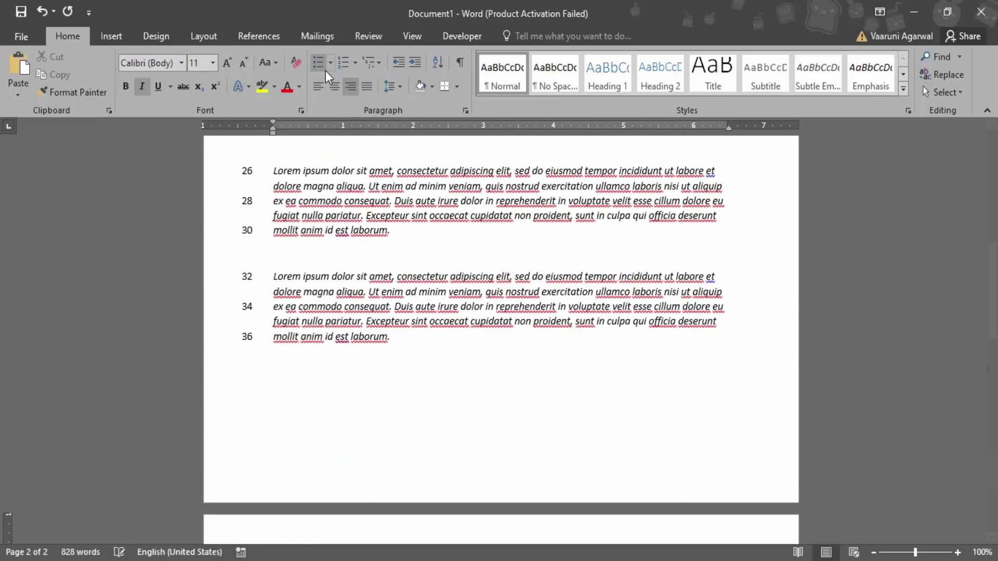
{"action": "left_click", "coordinate": [318, 86]}
{"action": "left_click", "coordinate": [203, 37]}
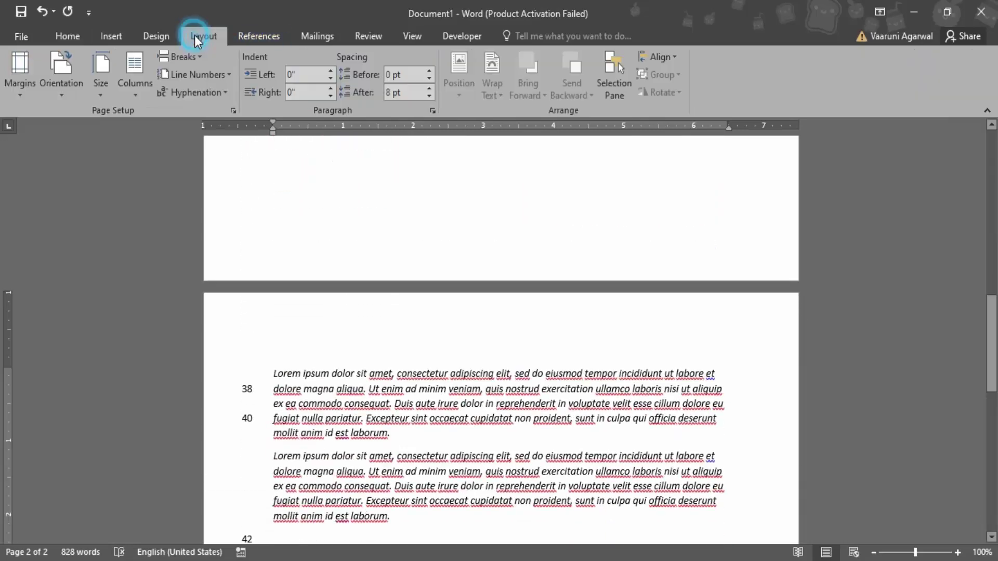
Step: Set the line numbers' distance from the text to Auto in the line numbering settings
{"action": "left_click", "coordinate": [216, 91]}
{"action": "left_click", "coordinate": [219, 77]}
{"action": "left_click", "coordinate": [233, 188]}
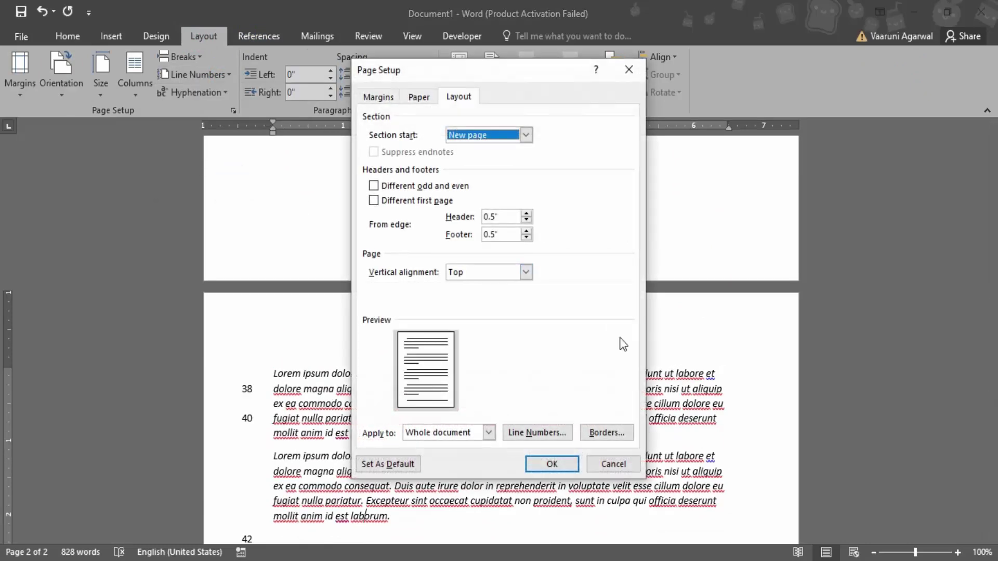
{"action": "left_click", "coordinate": [540, 433]}
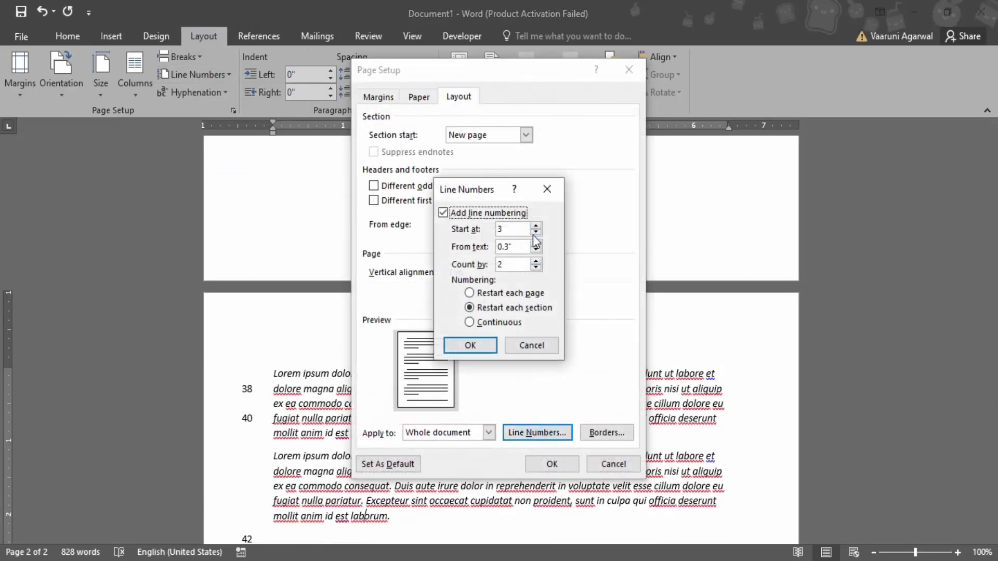
{"action": "left_click", "coordinate": [535, 251]}
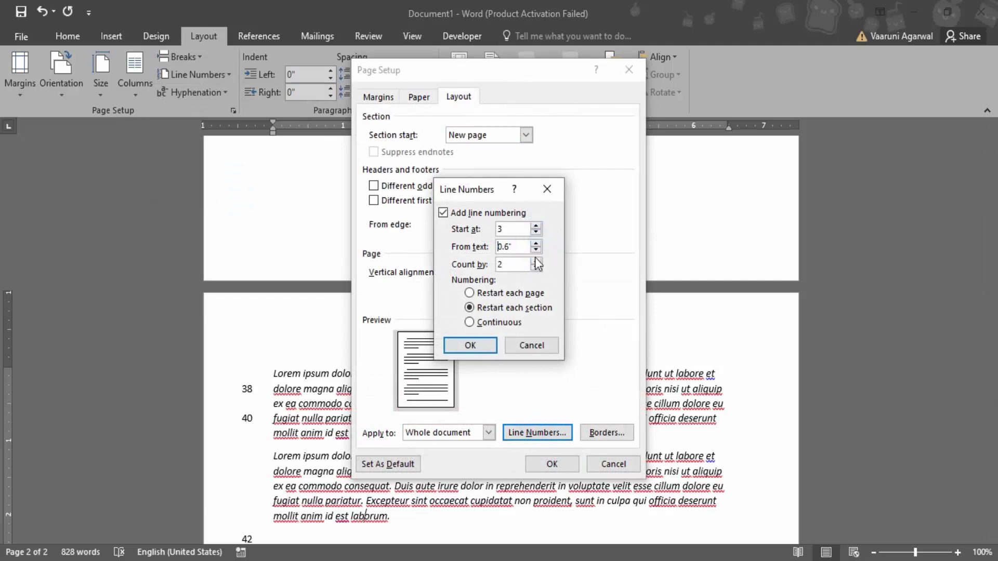
{"action": "left_click", "coordinate": [536, 252]}
{"action": "left_click", "coordinate": [536, 252]}
Step: Raise the starting line number to 8 and apply the change to the document
{"action": "left_click", "coordinate": [537, 226]}
{"action": "left_click", "coordinate": [539, 225]}
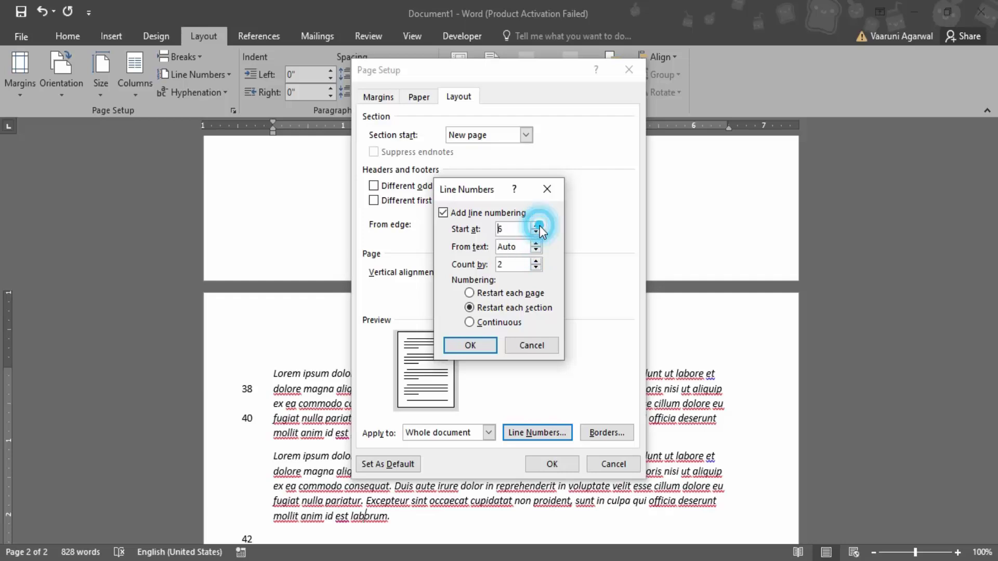
{"action": "left_click", "coordinate": [540, 225]}
{"action": "left_click", "coordinate": [540, 226]}
{"action": "left_click", "coordinate": [476, 347]}
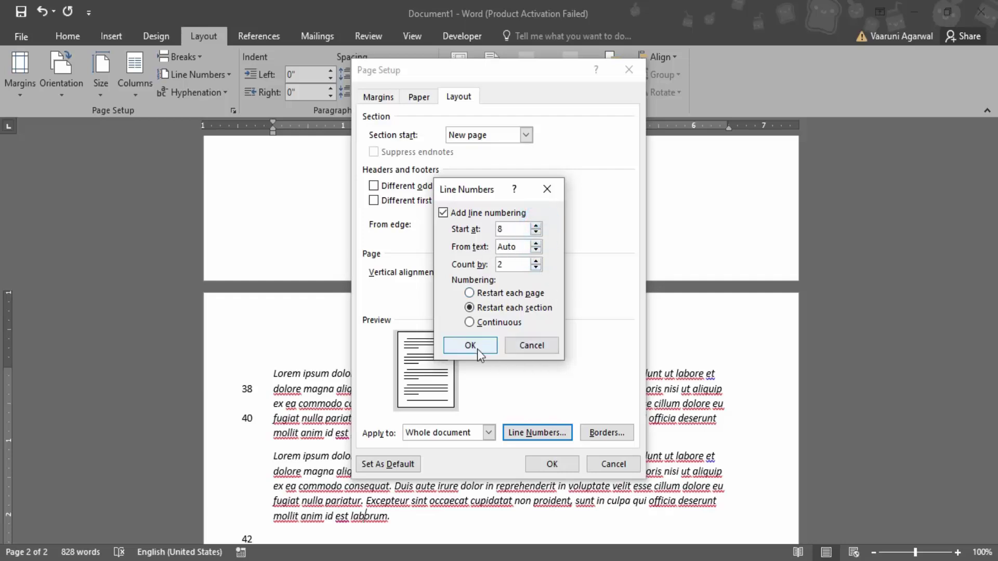
{"action": "left_click", "coordinate": [552, 464]}
{"action": "scroll", "coordinate": [388, 308], "scroll_direction": "up", "scroll_amount": 10}
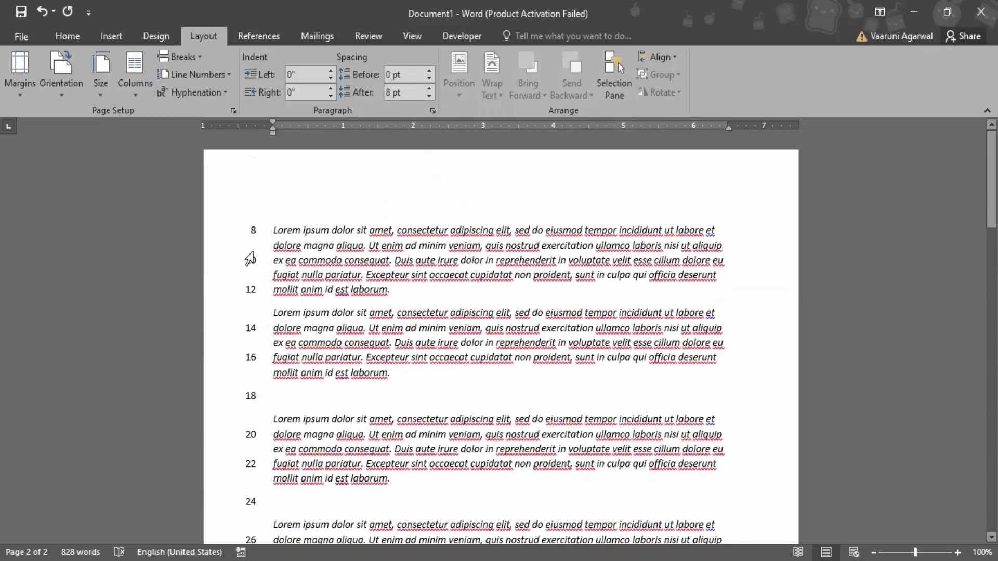
{"action": "left_click", "coordinate": [217, 74]}
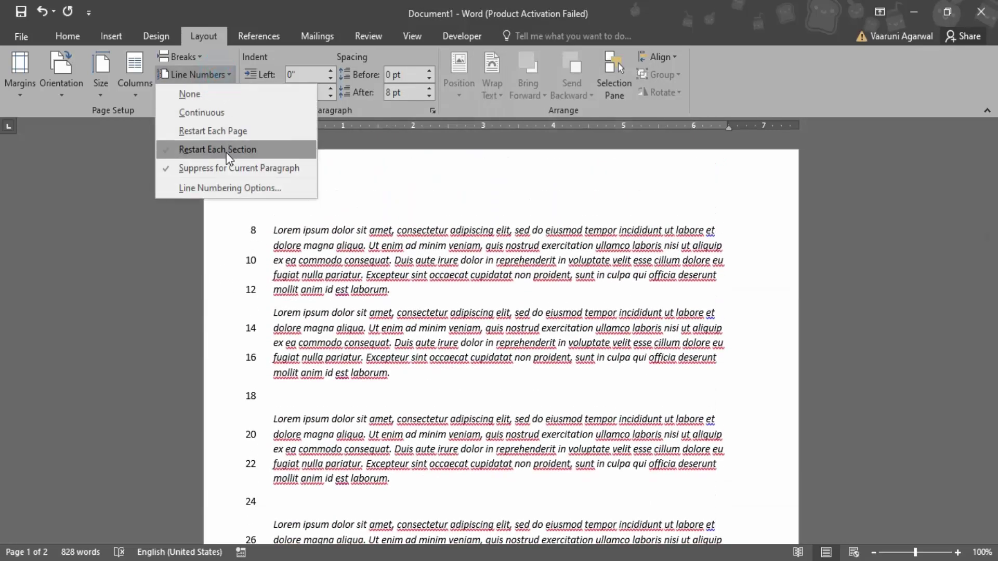
{"action": "left_click", "coordinate": [223, 188]}
Step: Apply a dashed Box page border to the whole document and check it on both pages
{"action": "left_click", "coordinate": [607, 432]}
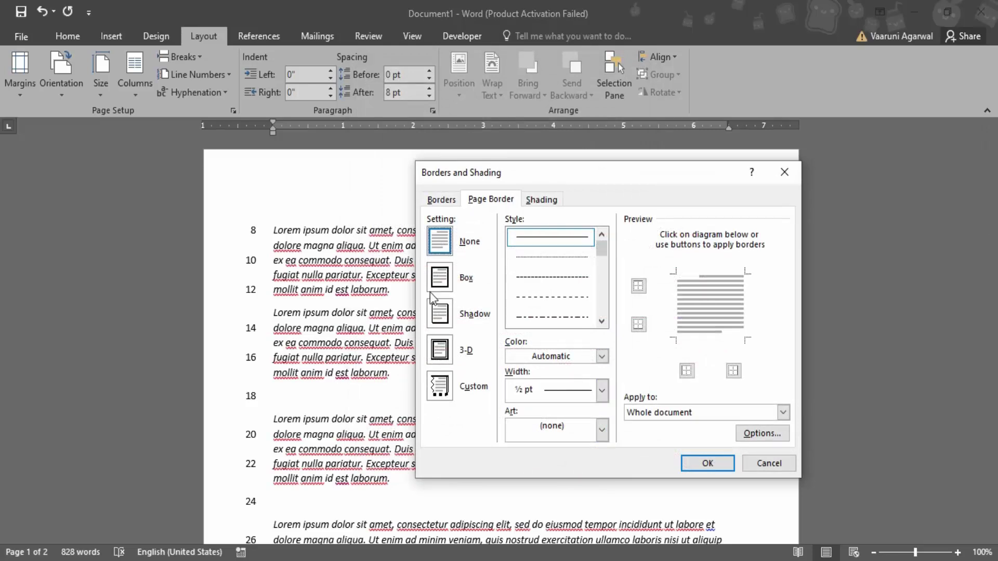
{"action": "left_click", "coordinate": [439, 279]}
{"action": "left_click", "coordinate": [554, 277]}
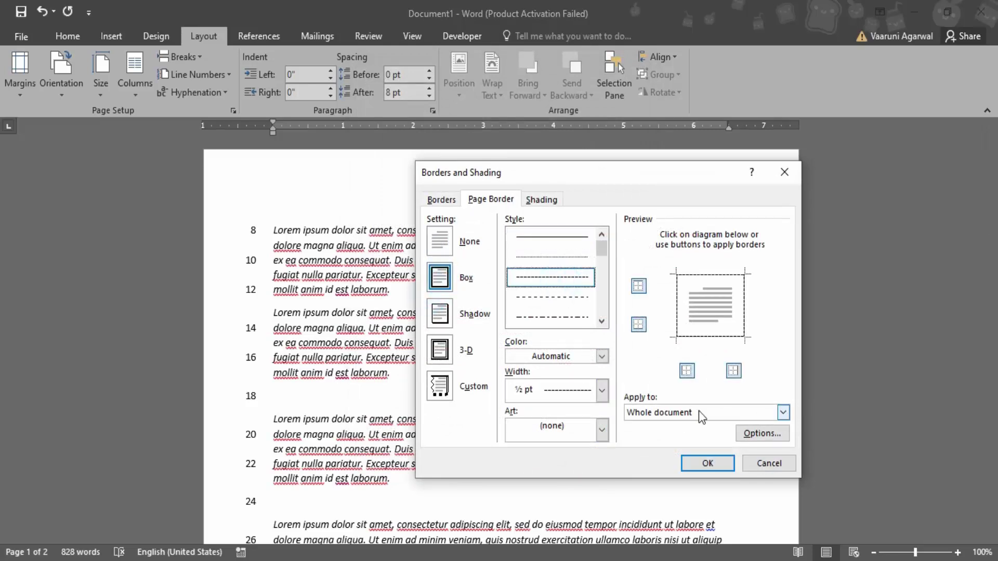
{"action": "left_click", "coordinate": [712, 463]}
{"action": "scroll", "coordinate": [543, 397], "scroll_direction": "down", "scroll_amount": 10}
{"action": "scroll", "coordinate": [543, 397], "scroll_direction": "up", "scroll_amount": 12}
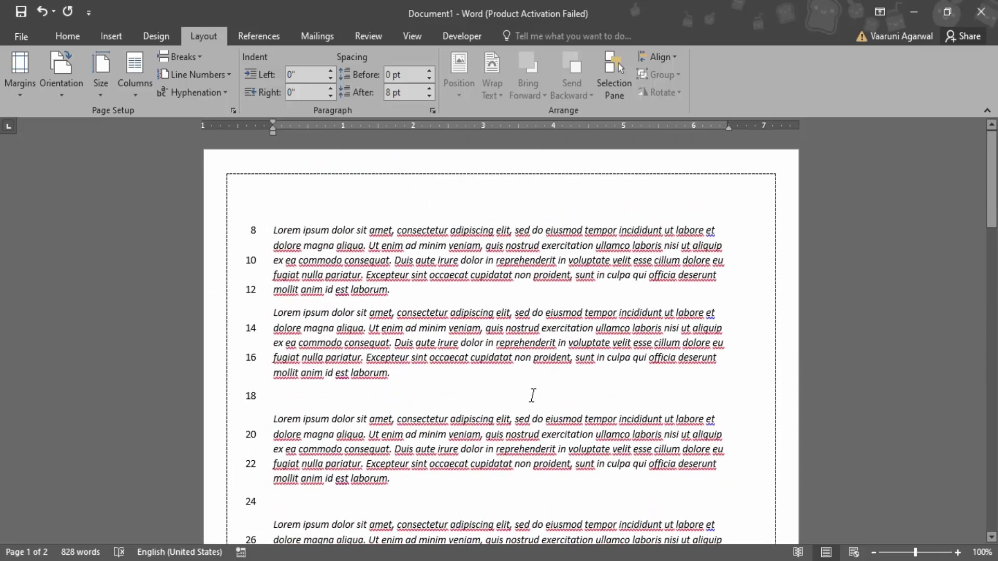
{"action": "scroll", "coordinate": [552, 380], "scroll_direction": "down", "scroll_amount": 10}
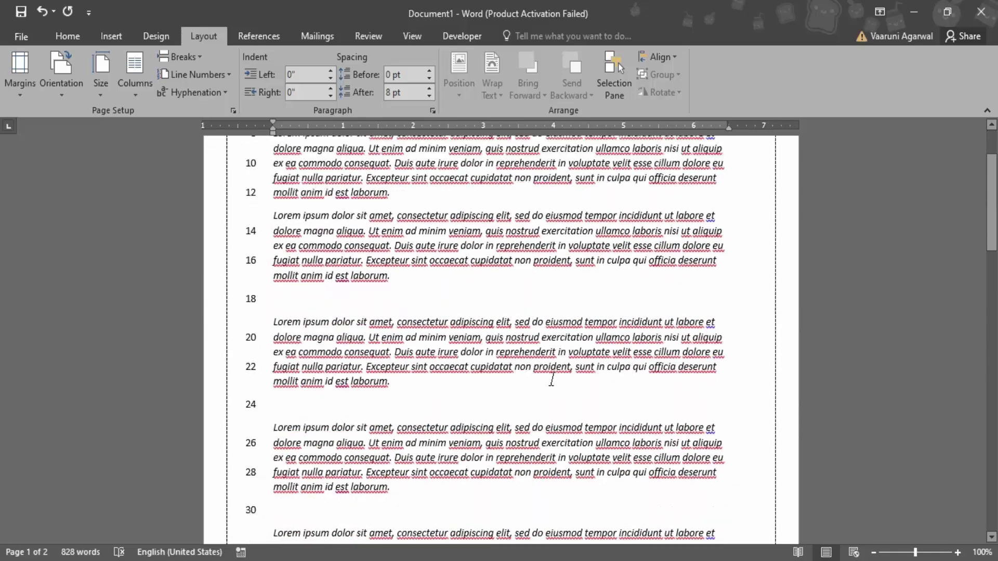
{"action": "scroll", "coordinate": [553, 380], "scroll_direction": "down", "scroll_amount": 10}
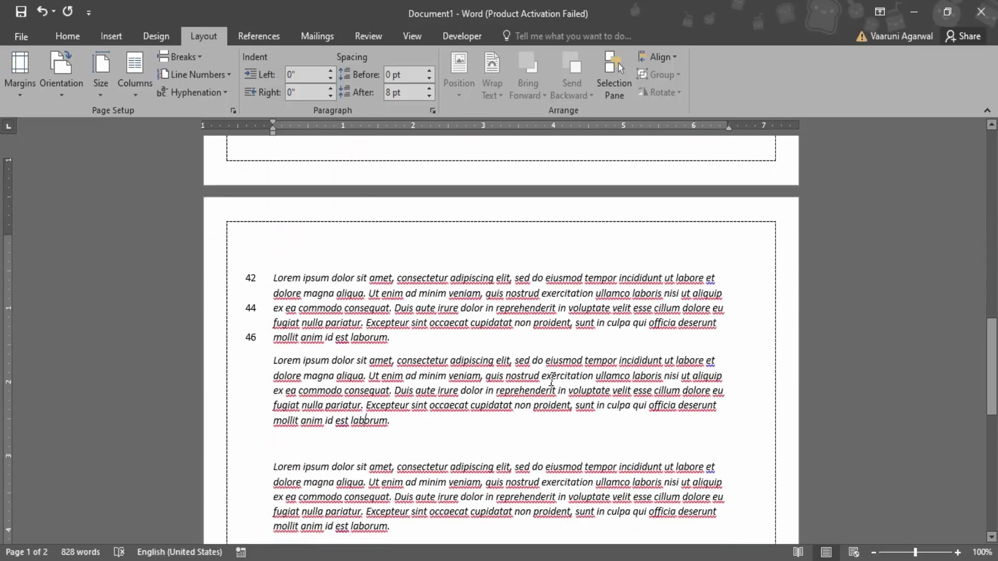
{"action": "scroll", "coordinate": [553, 379], "scroll_direction": "down", "scroll_amount": 1}
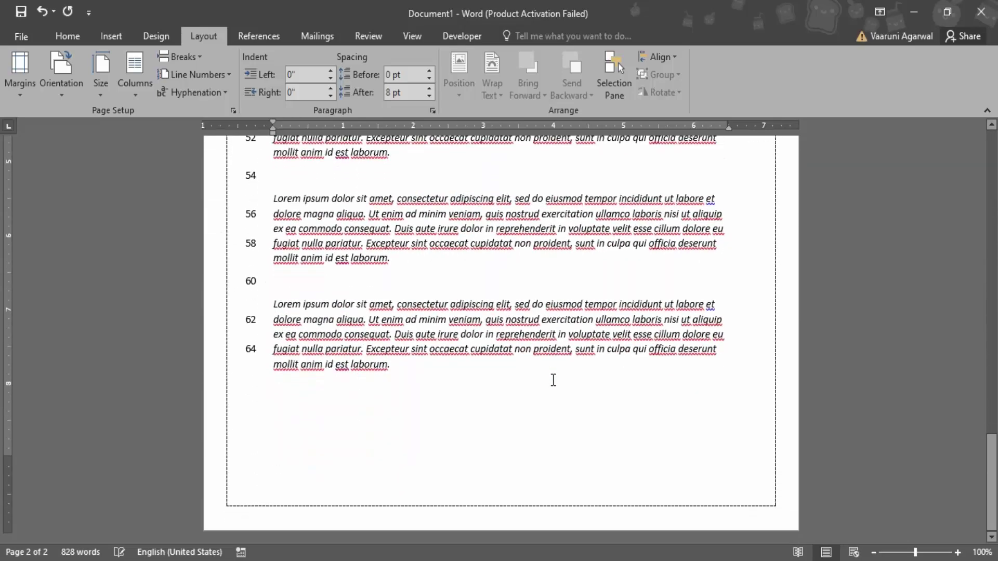